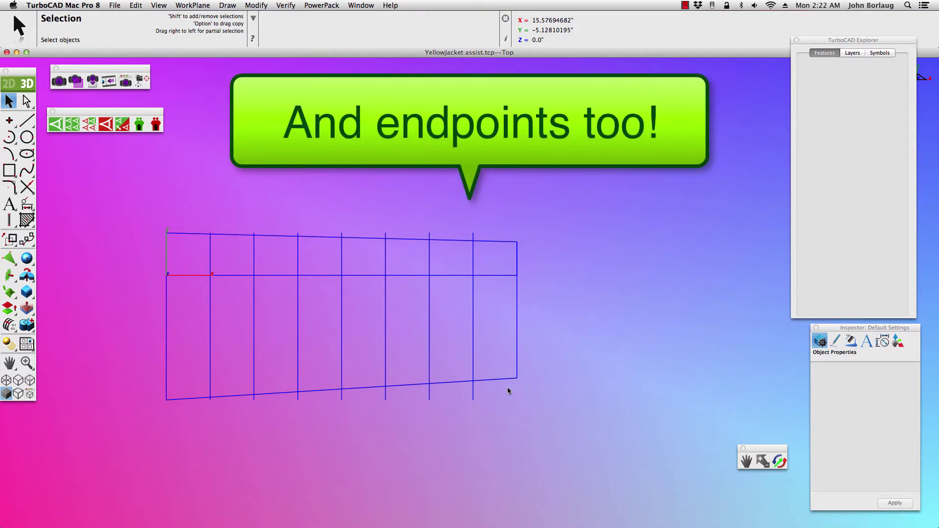
# Pick the tapered grid's lower-right endpoint so both lines meeting there are selected
pyautogui.click(523, 369)
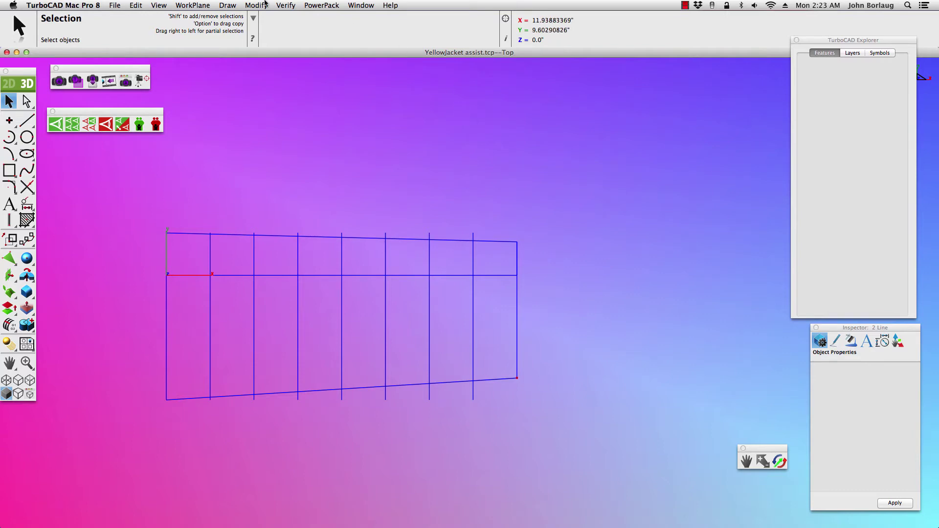
# Switch to the Left Side view and start the Translate tool on the two selected lines
pyautogui.click(159, 6)
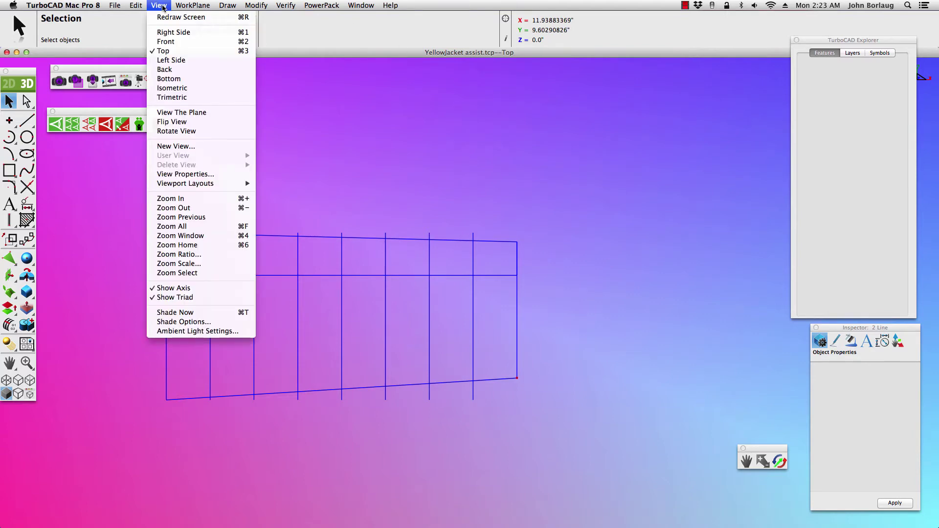
pyautogui.click(179, 60)
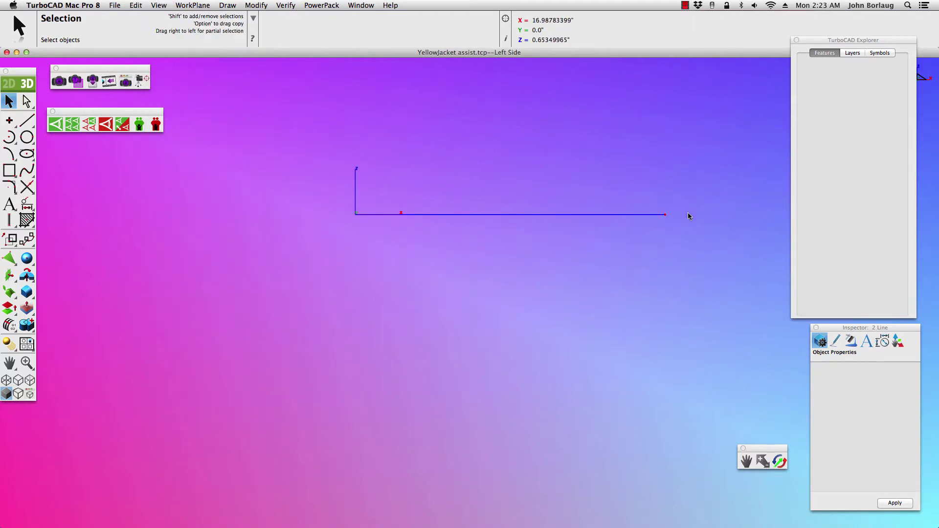
pyautogui.click(666, 217)
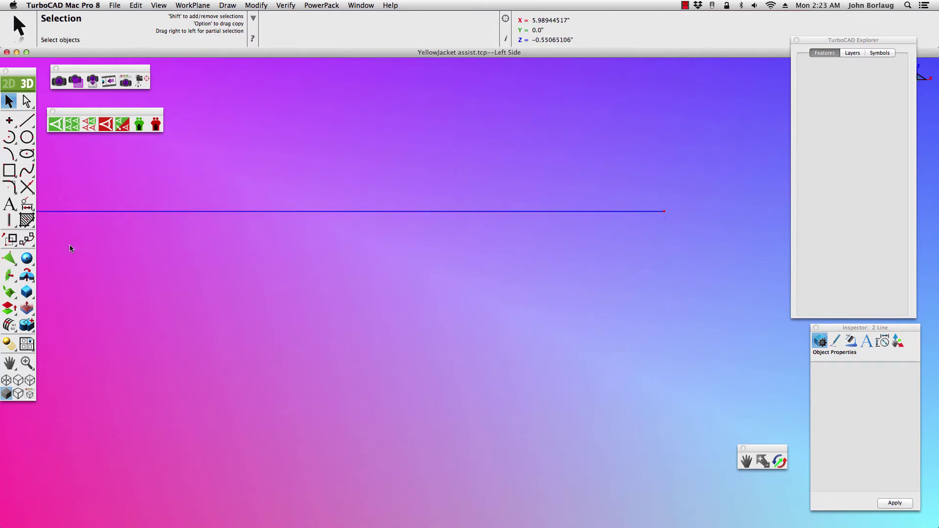
pyautogui.click(9, 239)
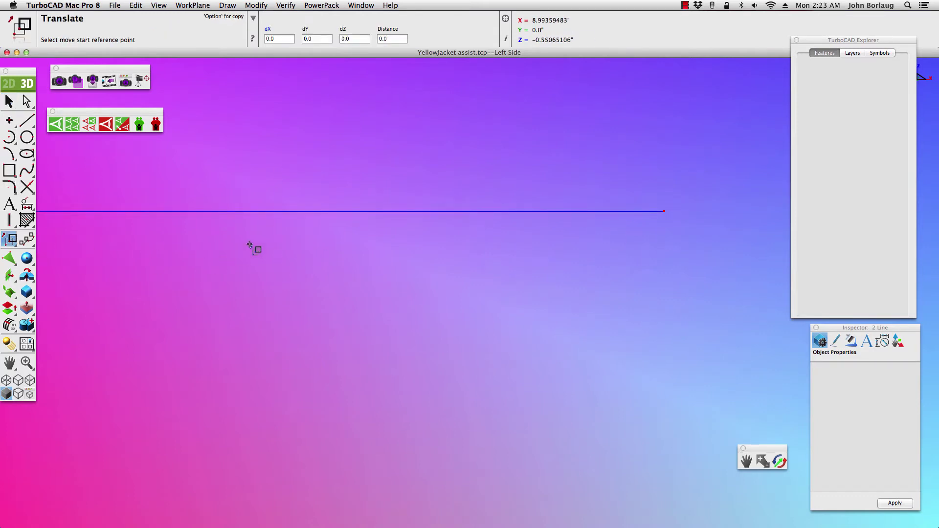
# Move the two corner lines 0.0625" upward along Z from the line's right endpoint
pyautogui.click(666, 212)
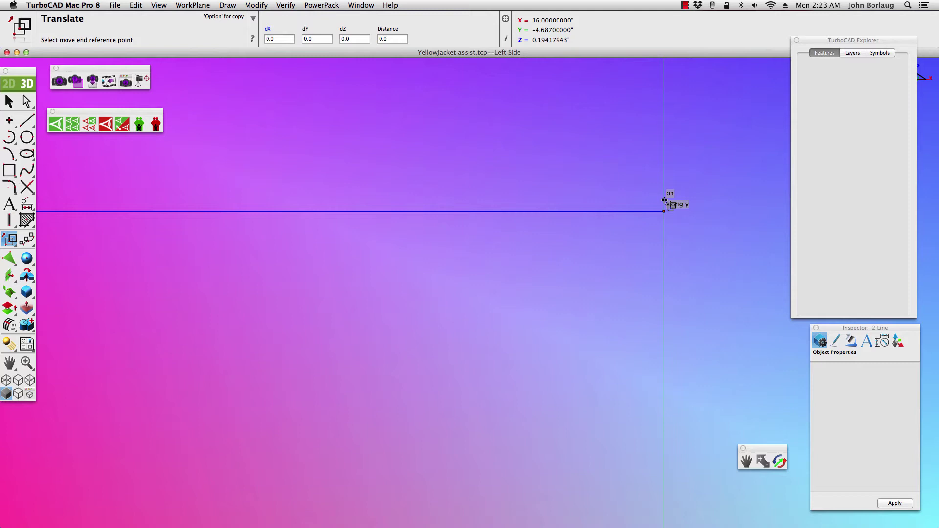
pyautogui.click(664, 201)
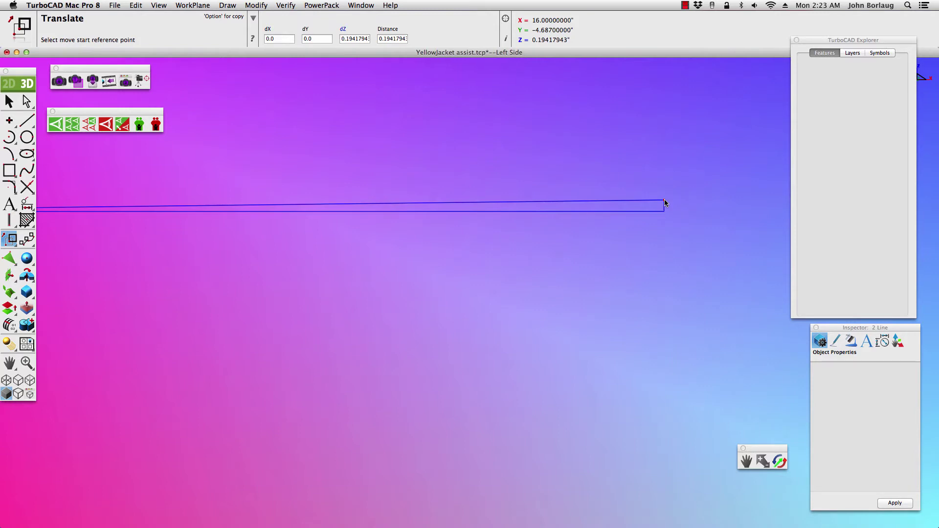
pyautogui.click(384, 39)
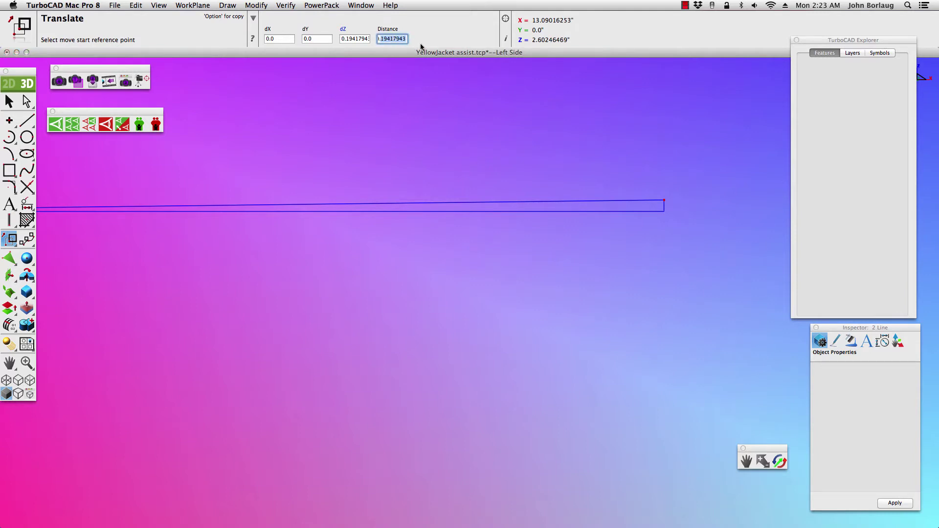
pyautogui.write('0.0625')
pyautogui.press('Return')
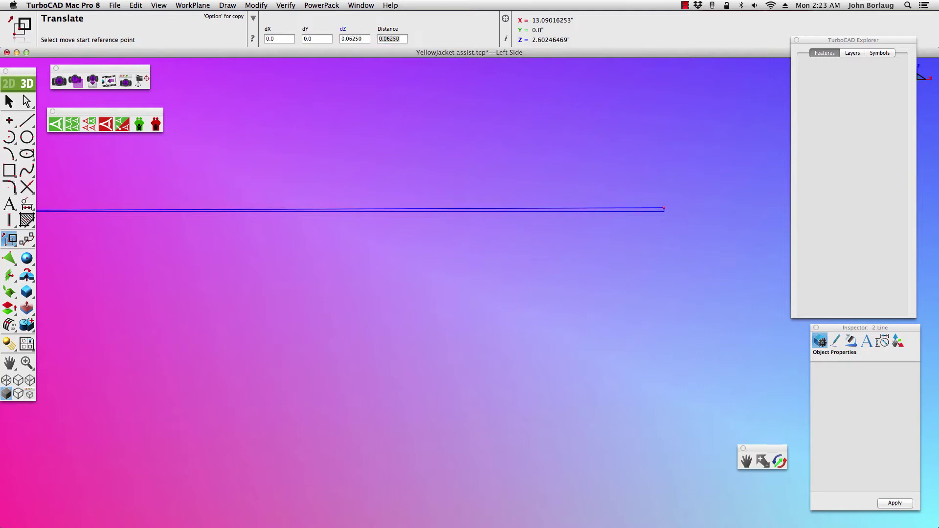
# Return to selection and zoom on the raised corner in Trimetric view, confirming Z 0.0625", X 16
pyautogui.click(8, 102)
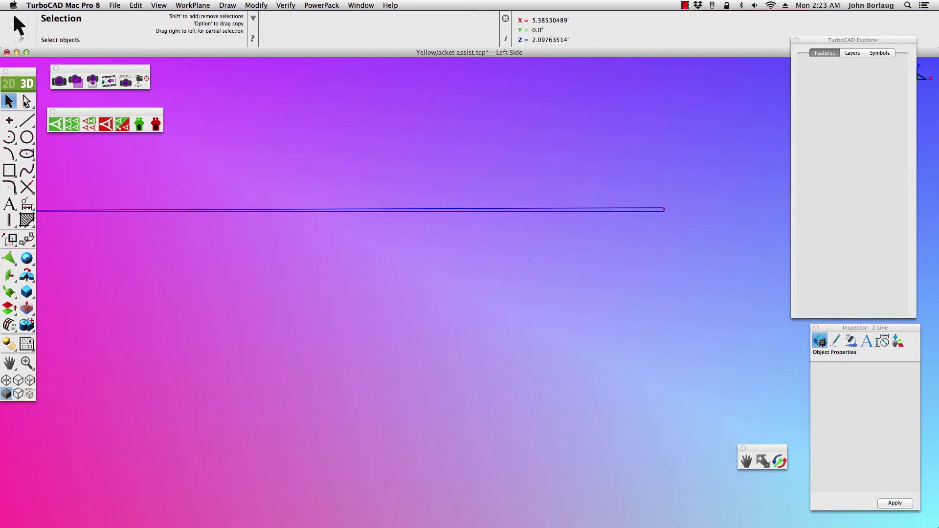
pyautogui.click(159, 6)
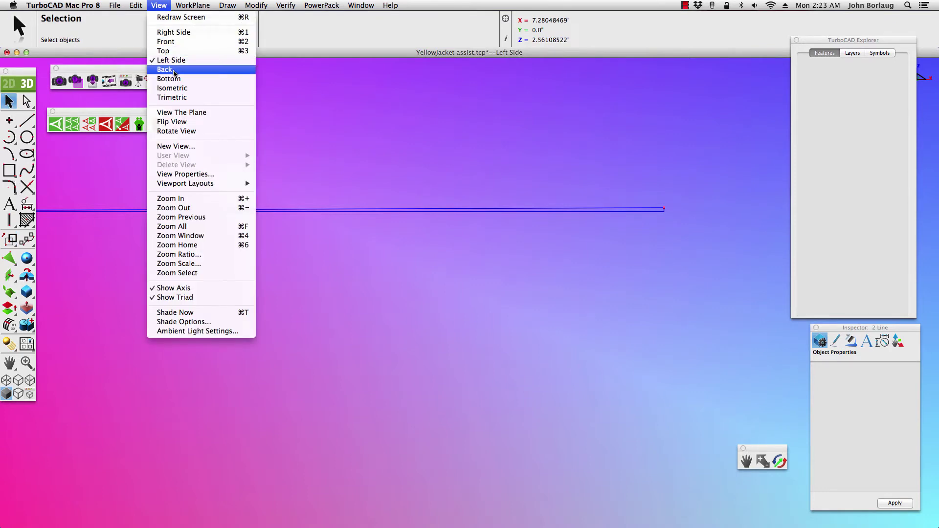
pyautogui.click(172, 97)
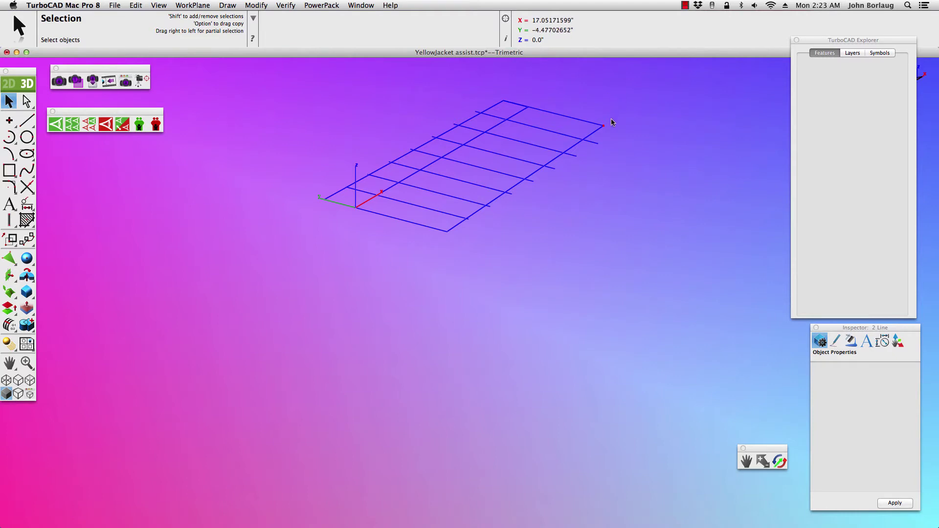
pyautogui.scroll(5, 611, 121)
pyautogui.scroll(3, 591, 128)
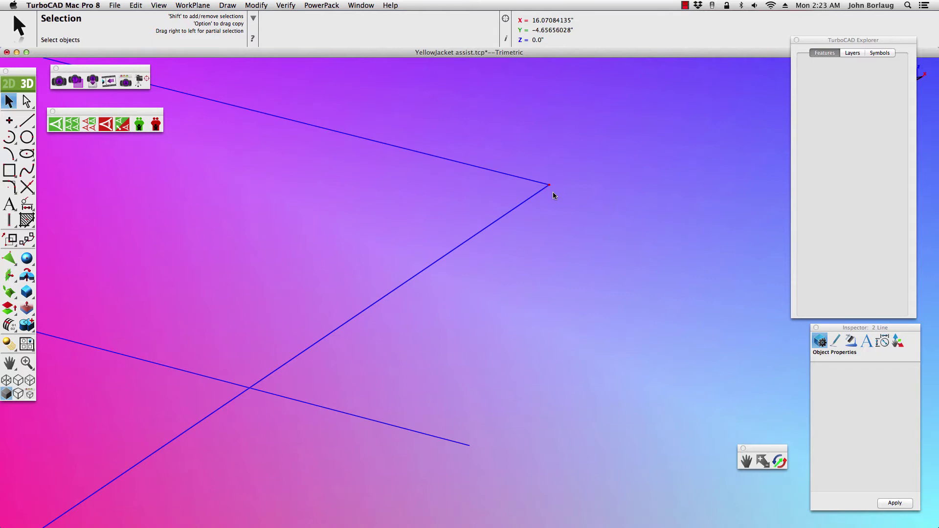
pyautogui.scroll(3, 553, 192)
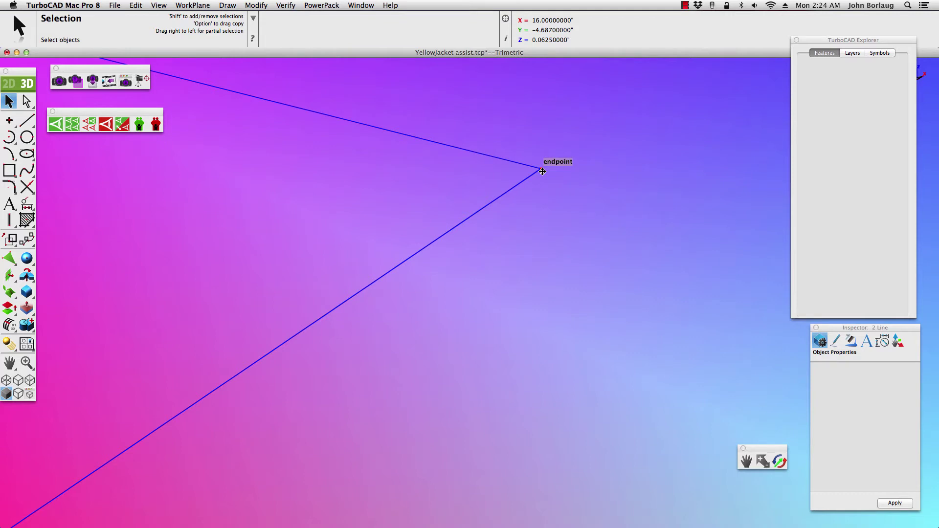
pyautogui.scroll(-6, 542, 172)
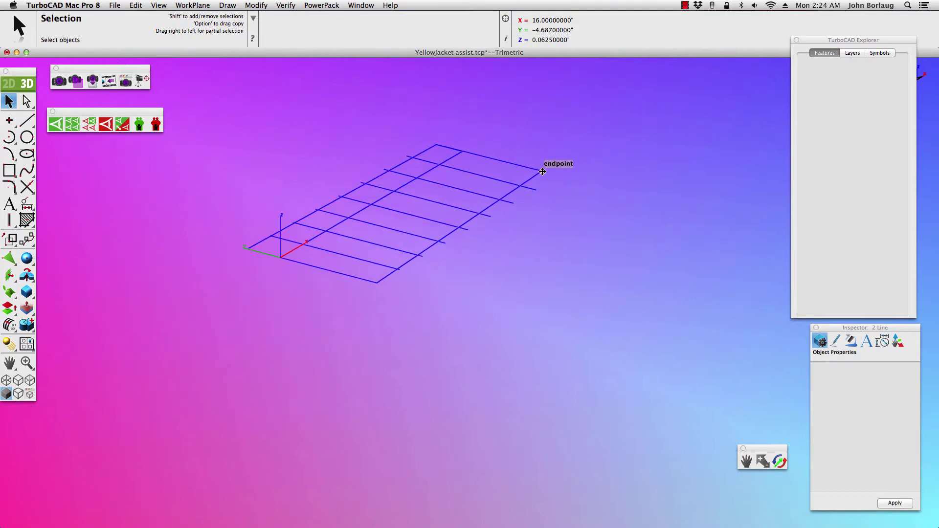
# Inspect the lower edge and Line_S2, which spans 6.21856409" at 270° rising to Z 0.0625"
pyautogui.click(313, 269)
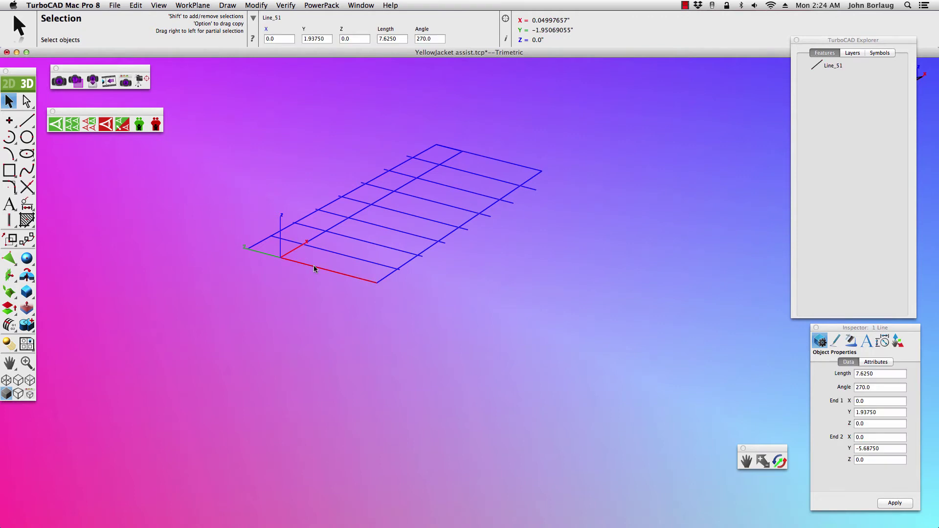
pyautogui.click(474, 153)
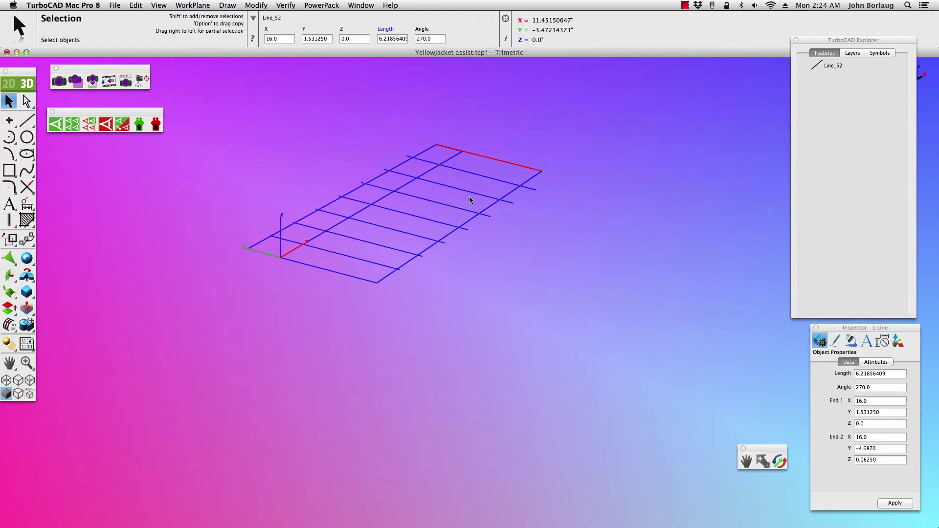
pyautogui.scroll(3, 407, 262)
pyautogui.scroll(2, 409, 264)
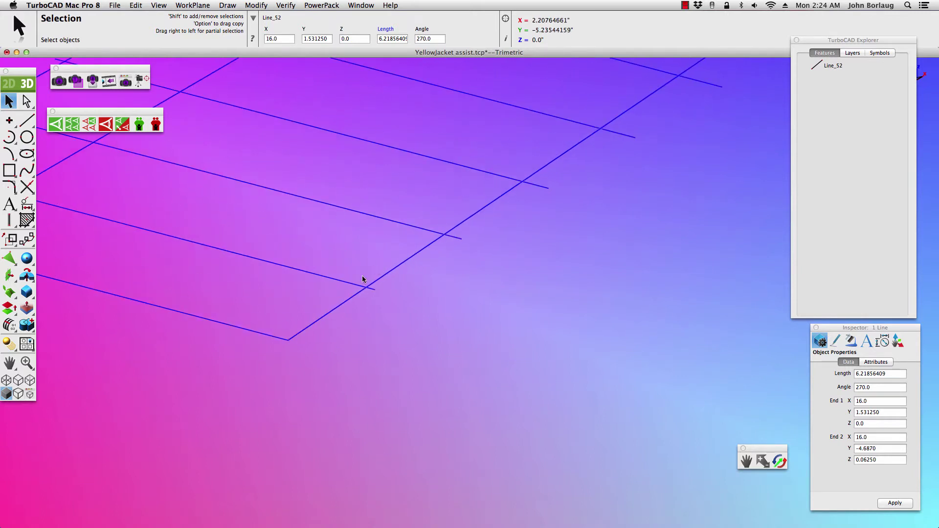
pyautogui.scroll(4, 368, 298)
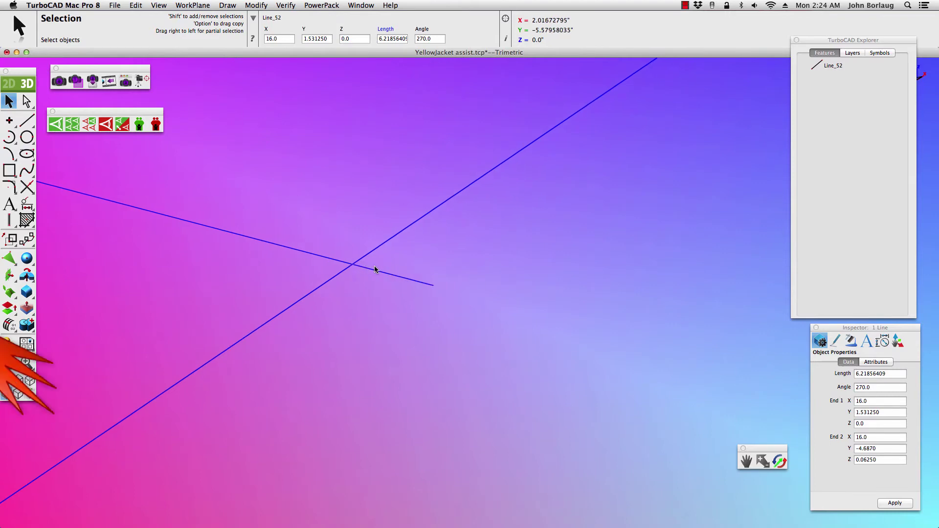
pyautogui.scroll(-3, 359, 274)
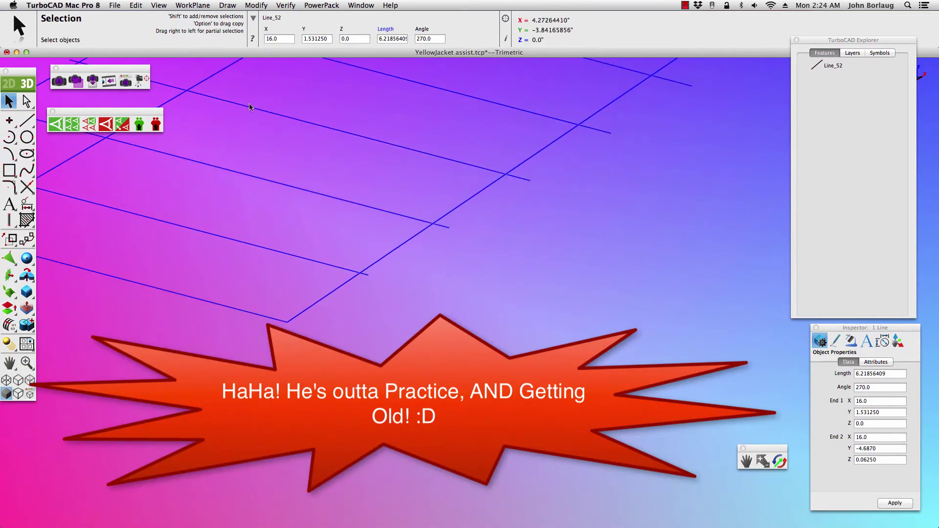
# Begin a single line at the corner endpoint X 0, Y -5.6875, Z 0
pyautogui.click(27, 120)
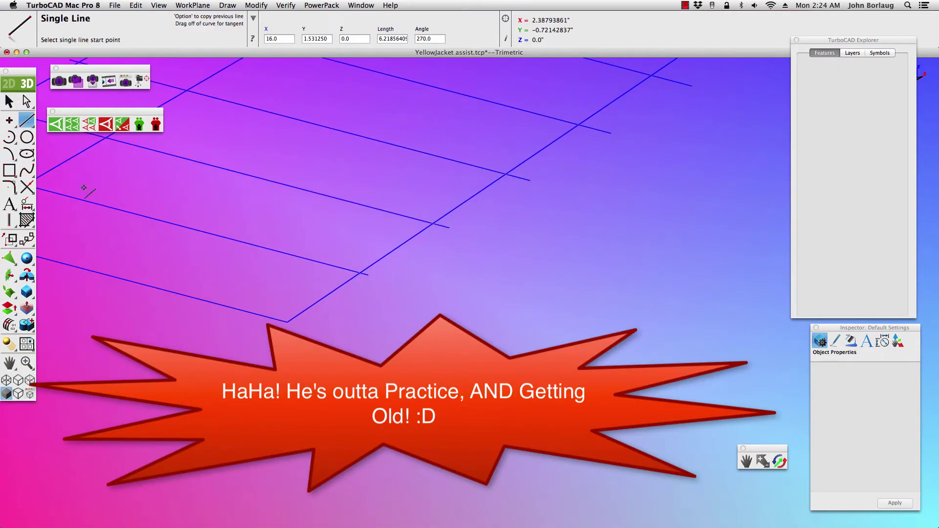
pyautogui.click(286, 318)
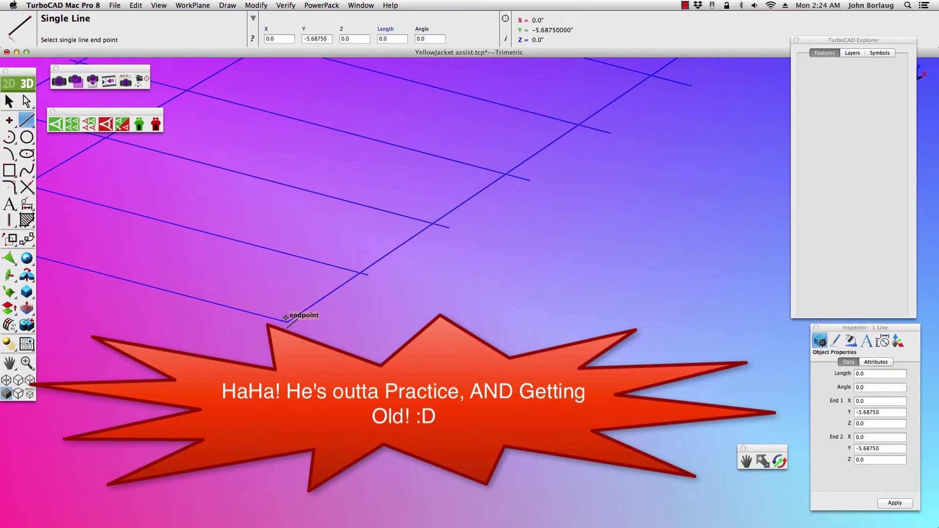
pyautogui.scroll(-5, 286, 317)
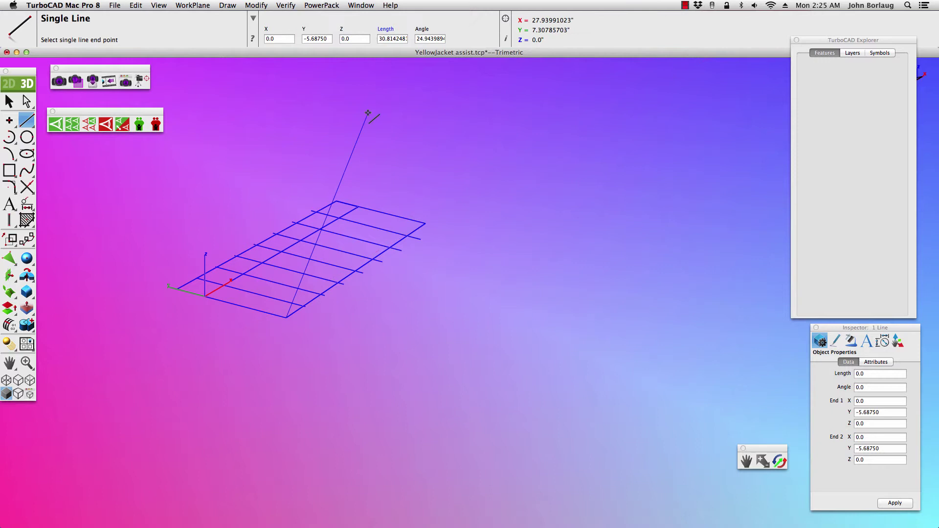
# In Top view, end Line_119 at the lower-right corner X 16, Y -4.687 with End 2 Z 0.0
pyautogui.click(158, 6)
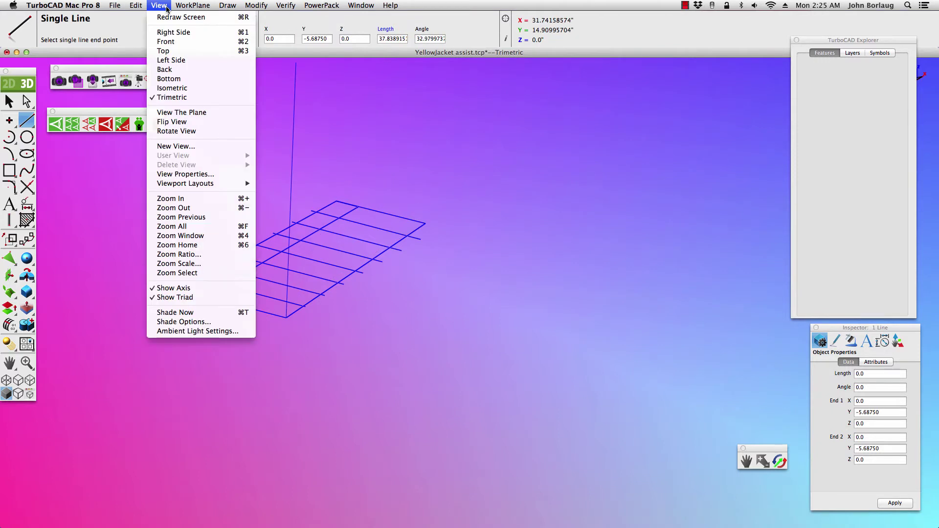
pyautogui.click(171, 52)
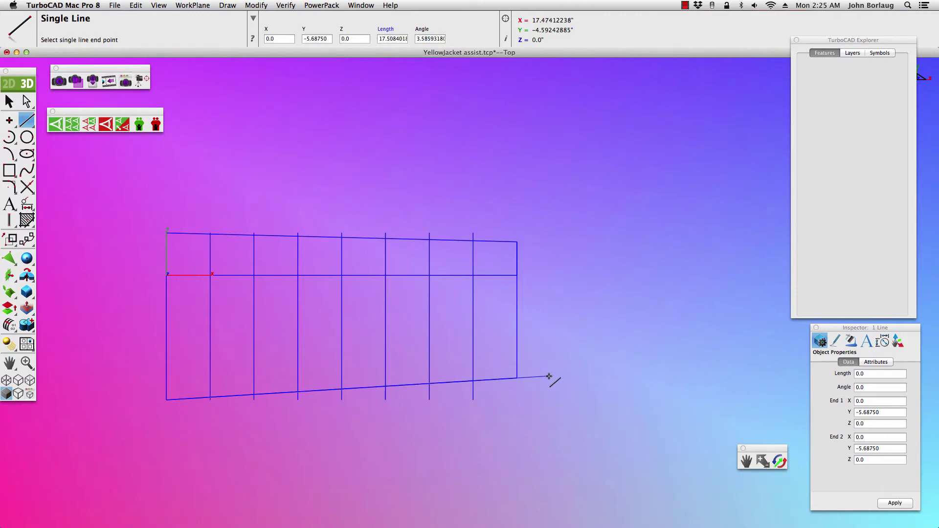
pyautogui.click(518, 377)
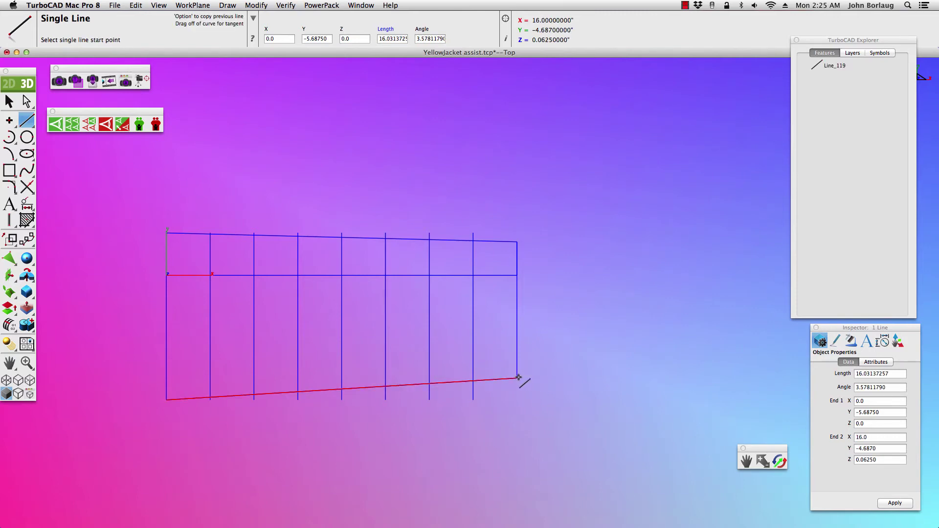
pyautogui.click(864, 460)
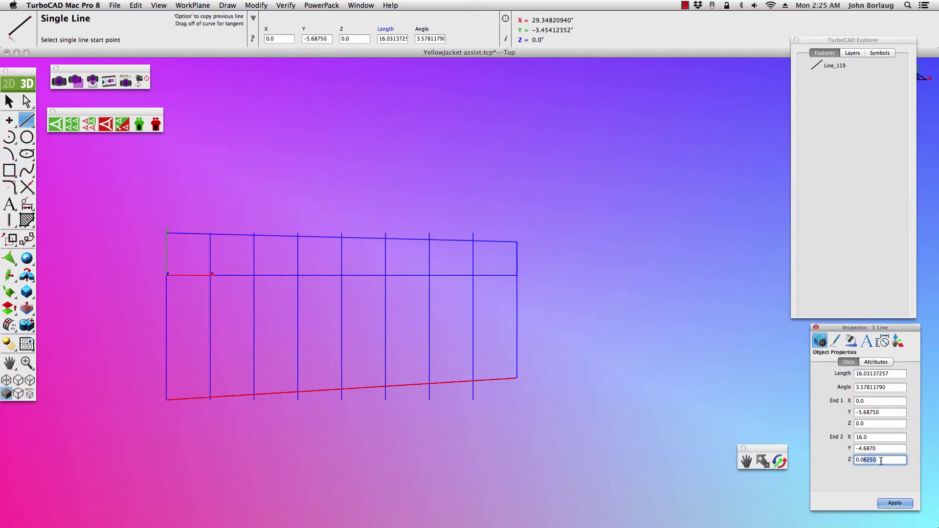
pyautogui.write('0.0')
pyautogui.click(893, 503)
pyautogui.click(689, 345)
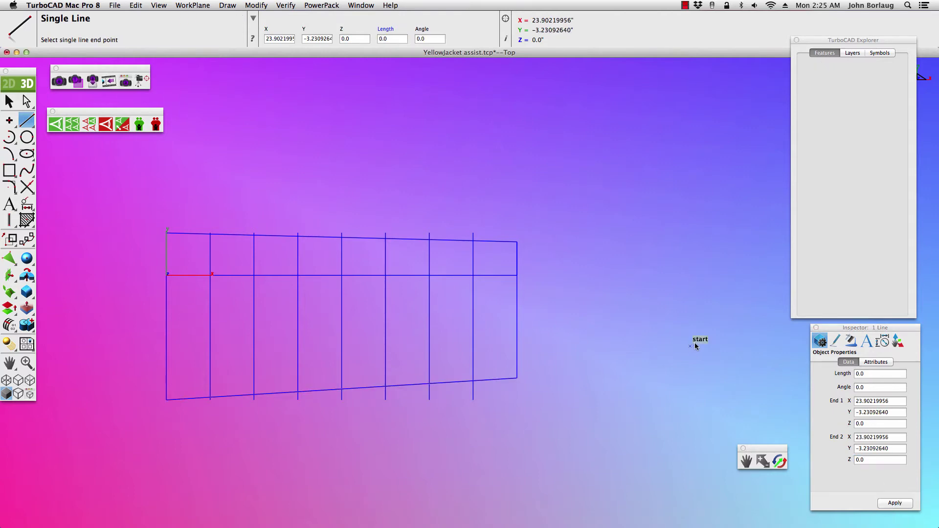
pyautogui.press('Escape')
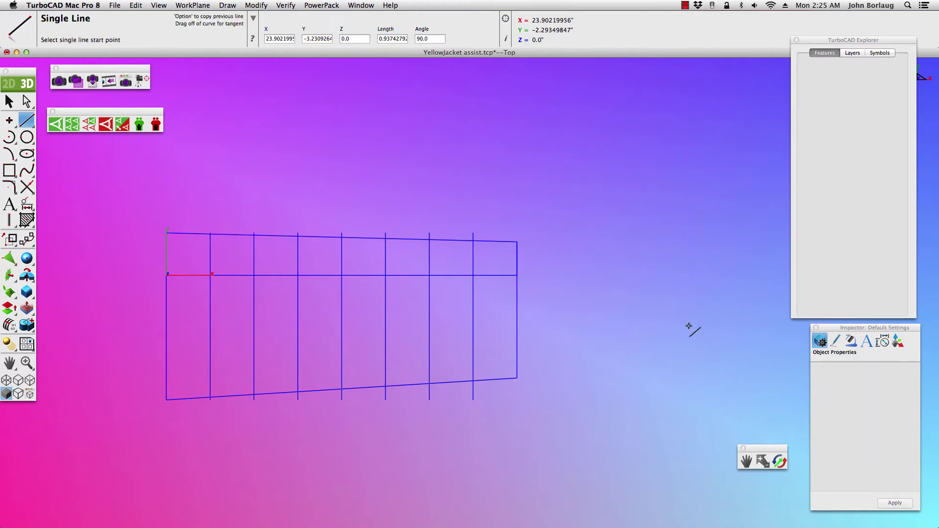
# In Trimetric view, draw a vertical line from the outline's right corner up to the raised outline
pyautogui.click(9, 101)
pyautogui.click(158, 5)
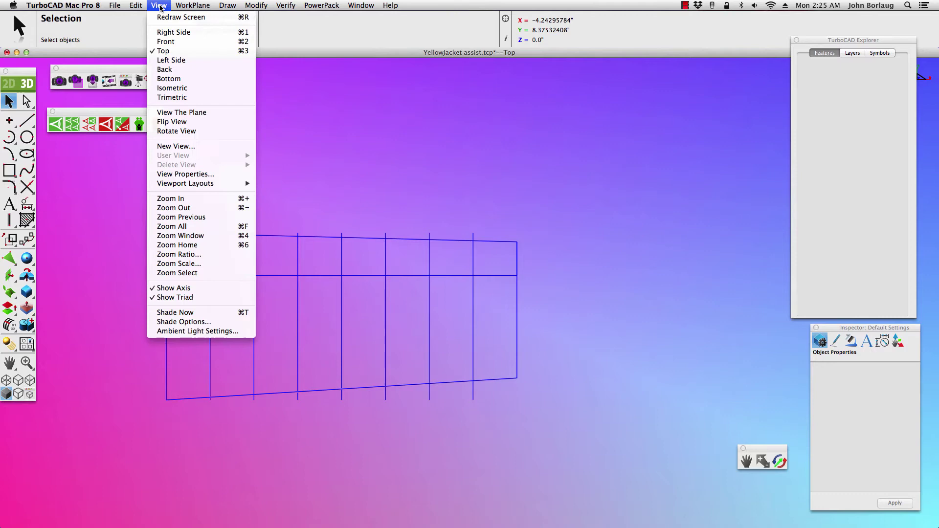
pyautogui.click(169, 97)
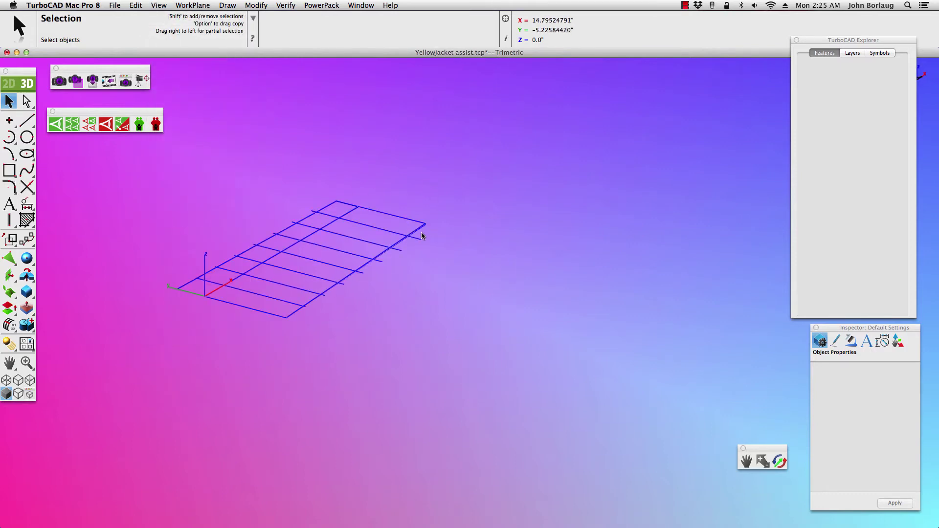
pyautogui.scroll(5, 429, 226)
pyautogui.scroll(2, 435, 226)
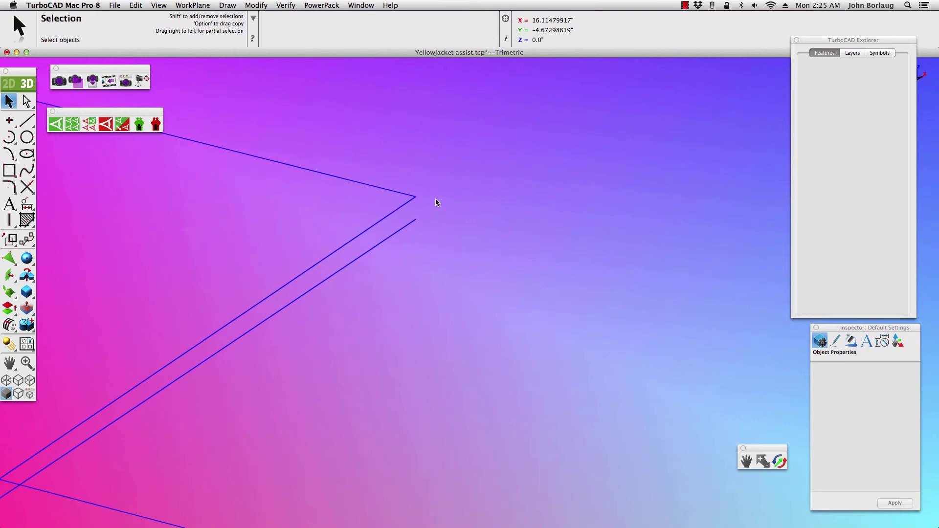
pyautogui.click(28, 120)
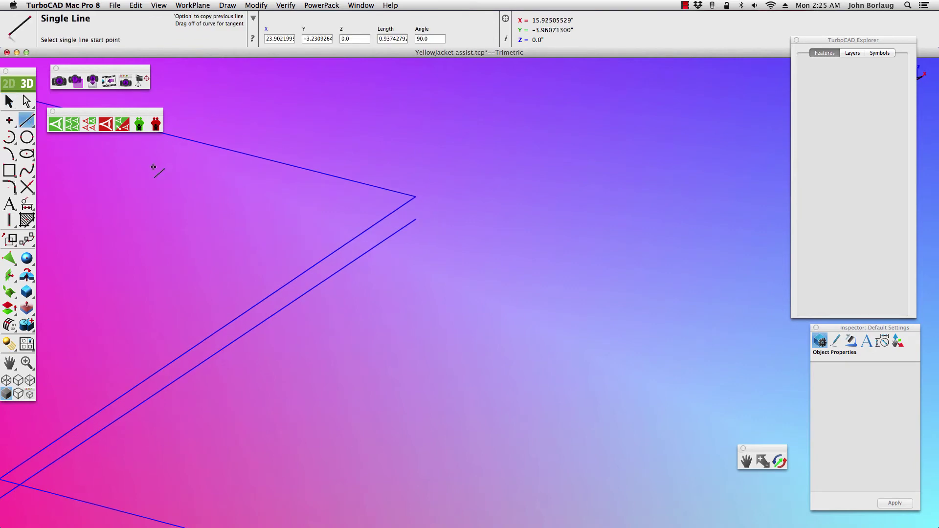
pyautogui.click(415, 200)
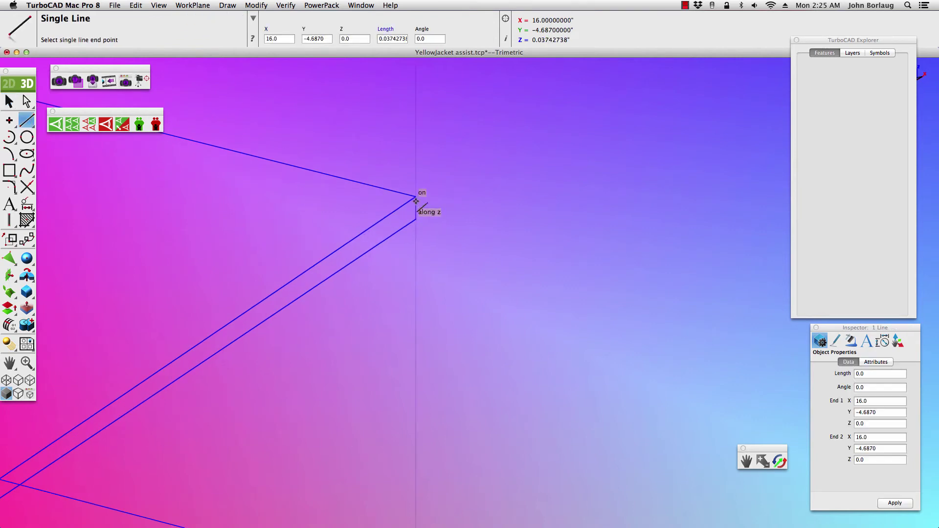
pyautogui.click(415, 197)
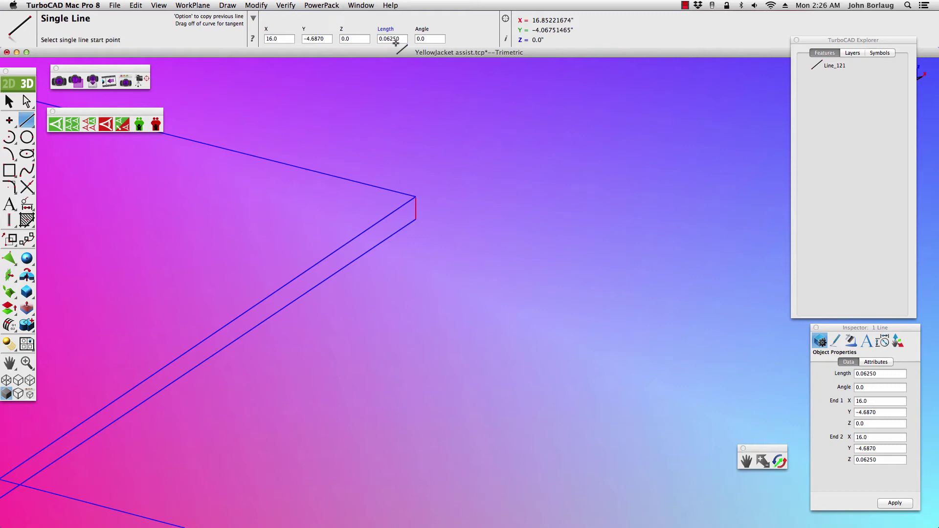
pyautogui.scroll(-3, 380, 108)
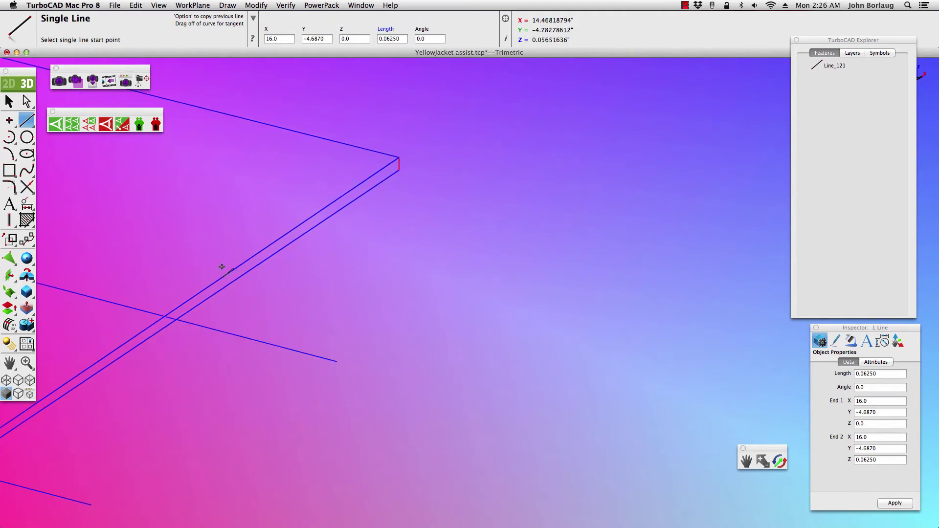
# Draw two more vertical connectors from the rib intersections up to the upper outline
pyautogui.click(175, 322)
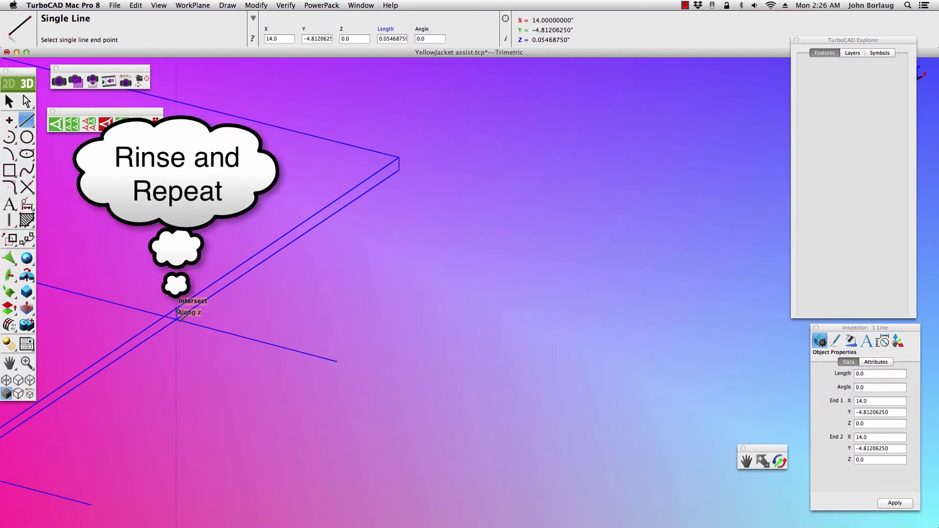
pyautogui.click(178, 311)
pyautogui.scroll(-5, 178, 312)
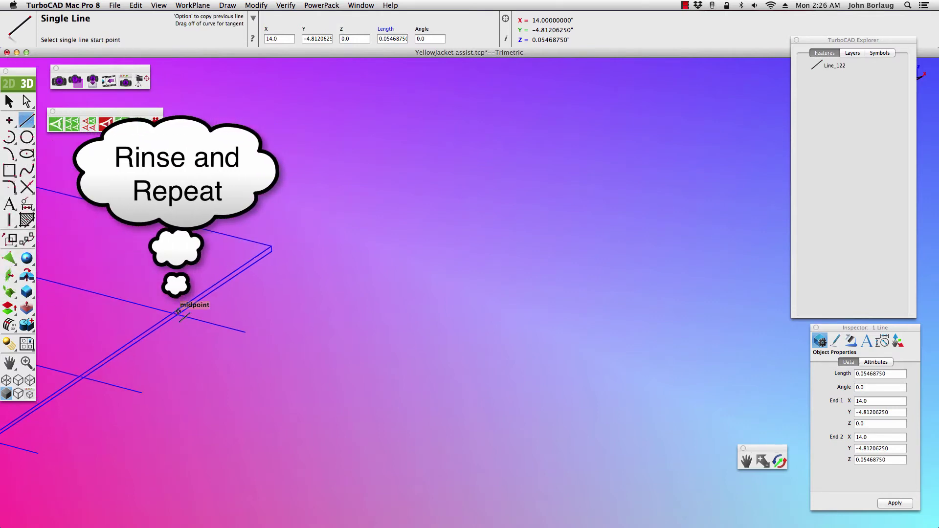
pyautogui.scroll(5, 105, 368)
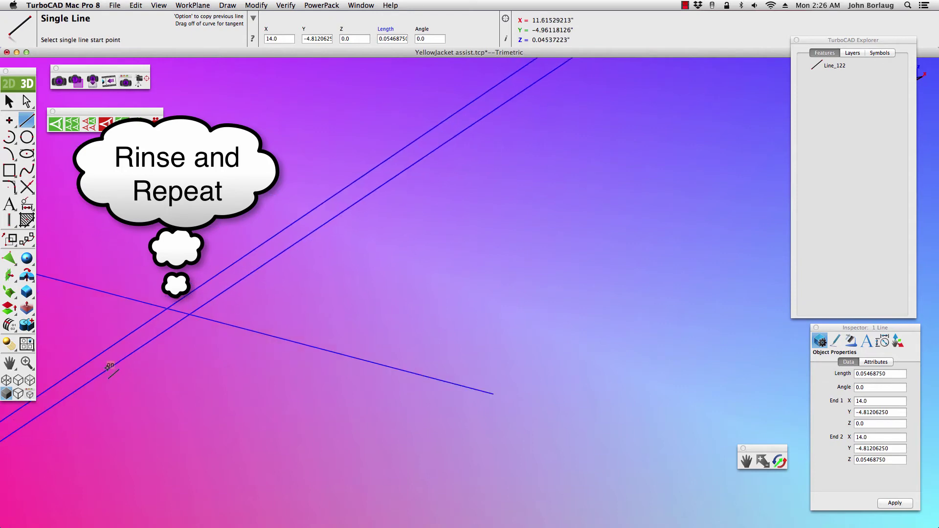
pyautogui.click(188, 314)
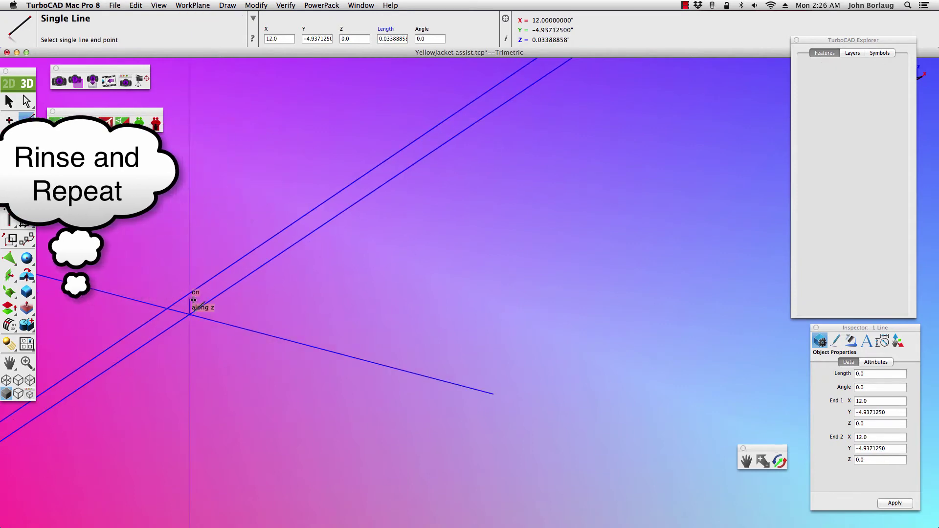
pyautogui.click(194, 297)
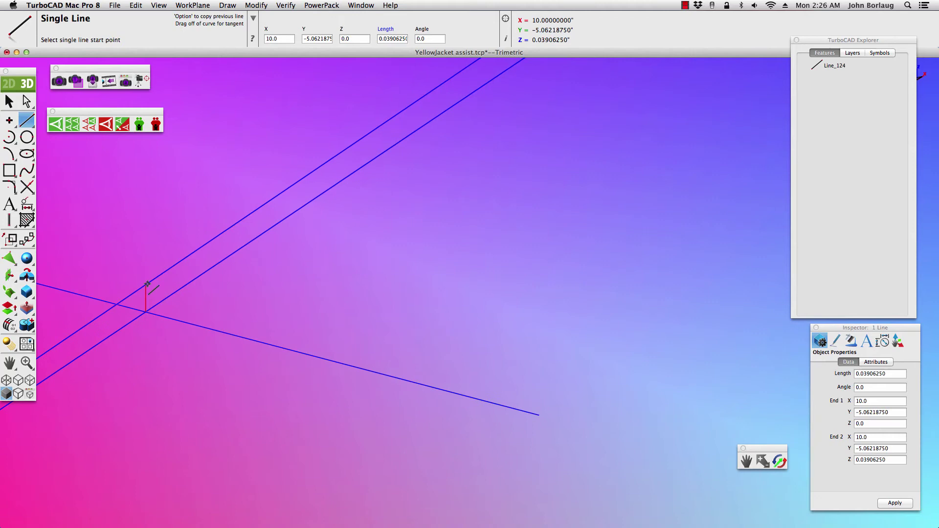
pyautogui.scroll(-5, 147, 284)
pyautogui.press('Escape')
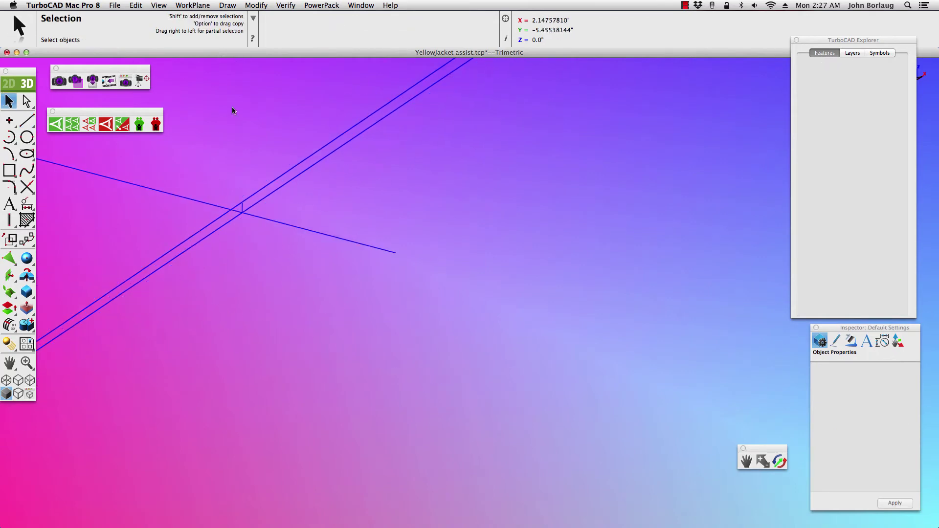
# In Left Side view, select Line_121 and Shift-add the edge lines, including Line_119
pyautogui.click(158, 5)
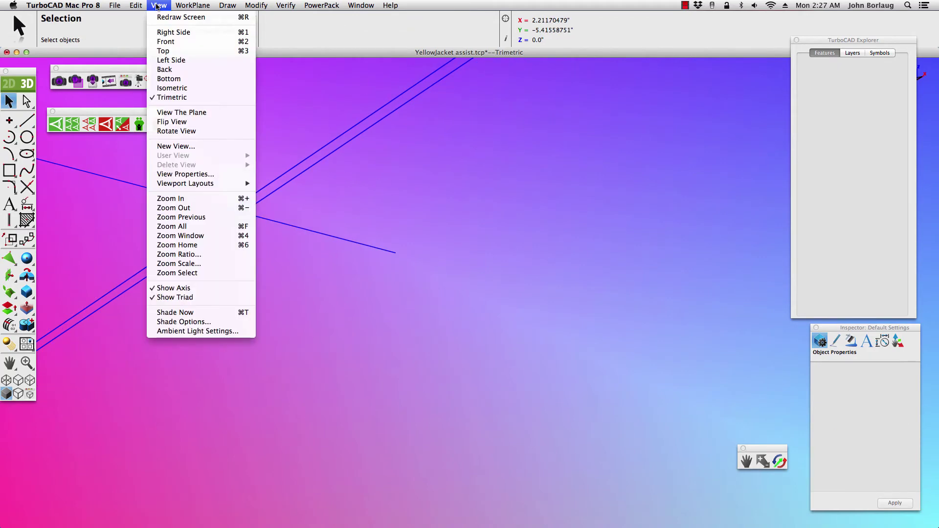
pyautogui.click(185, 61)
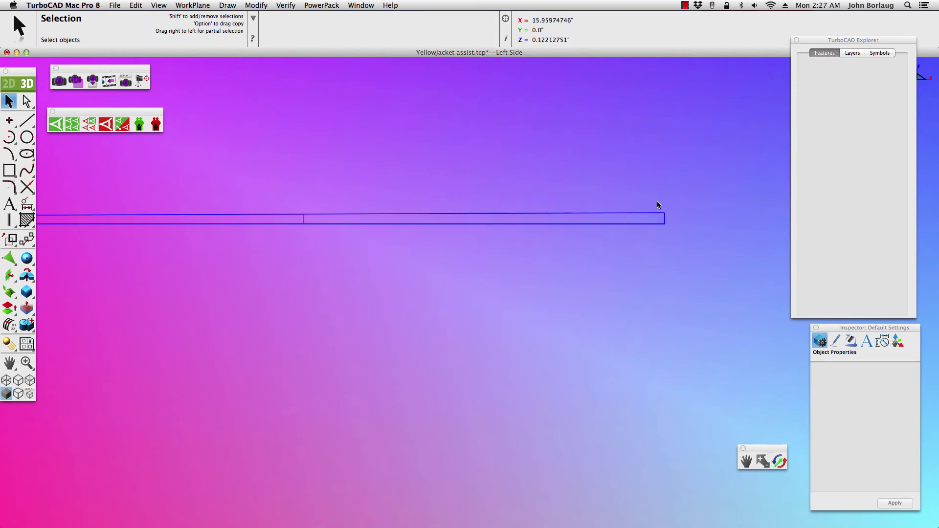
pyautogui.click(665, 221)
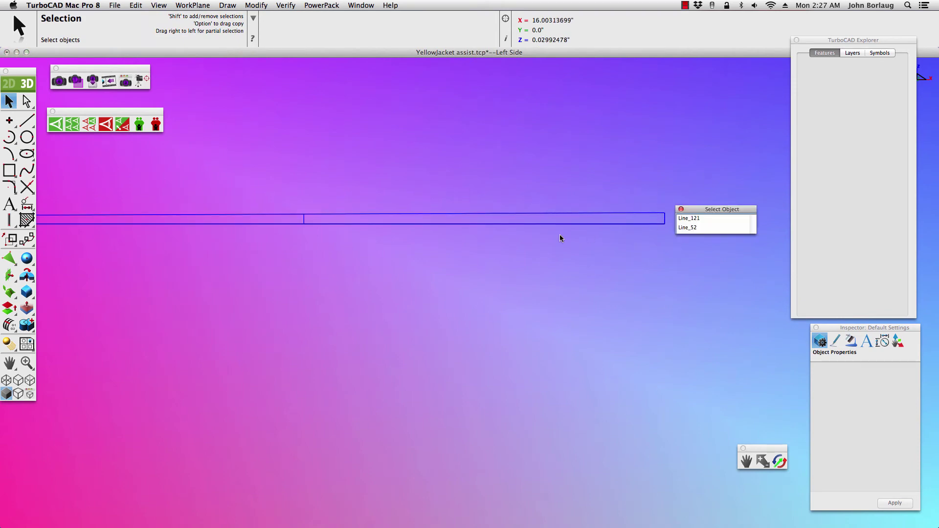
pyautogui.click(690, 219)
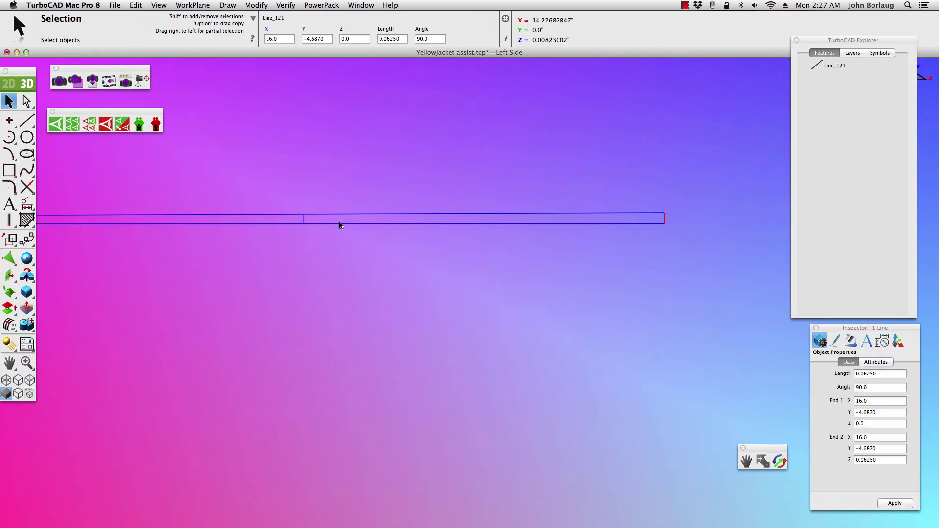
pyautogui.press('shift')
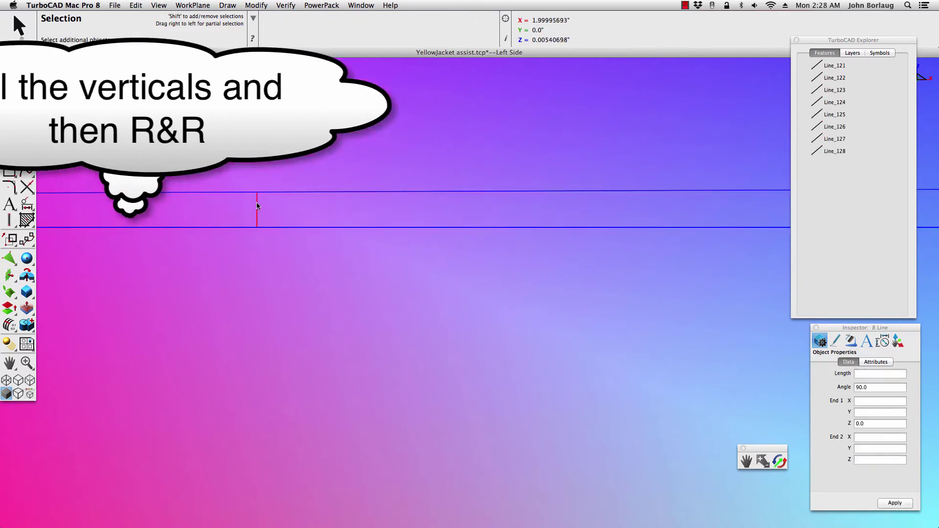
pyautogui.keyDown('shift'); pyautogui.click(277, 193); pyautogui.keyUp('shift')
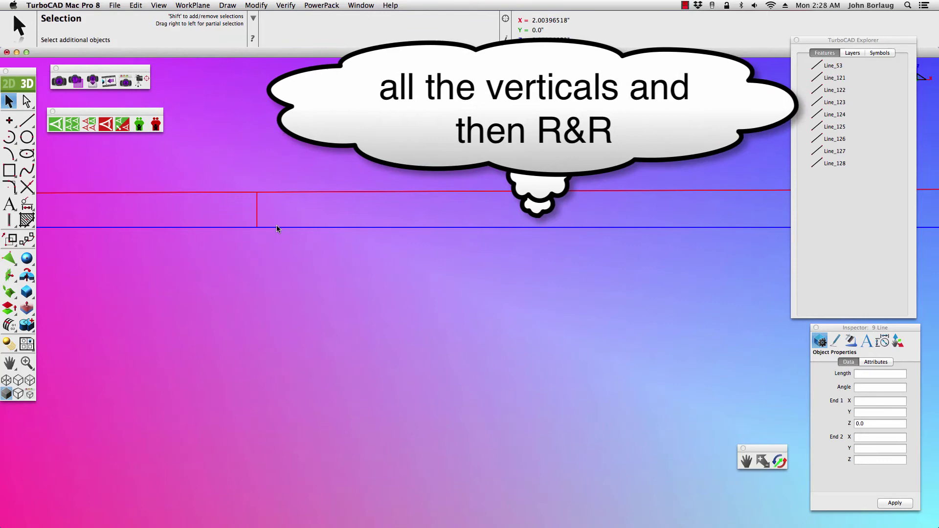
pyautogui.keyDown('shift'); pyautogui.click(277, 230); pyautogui.keyUp('shift')
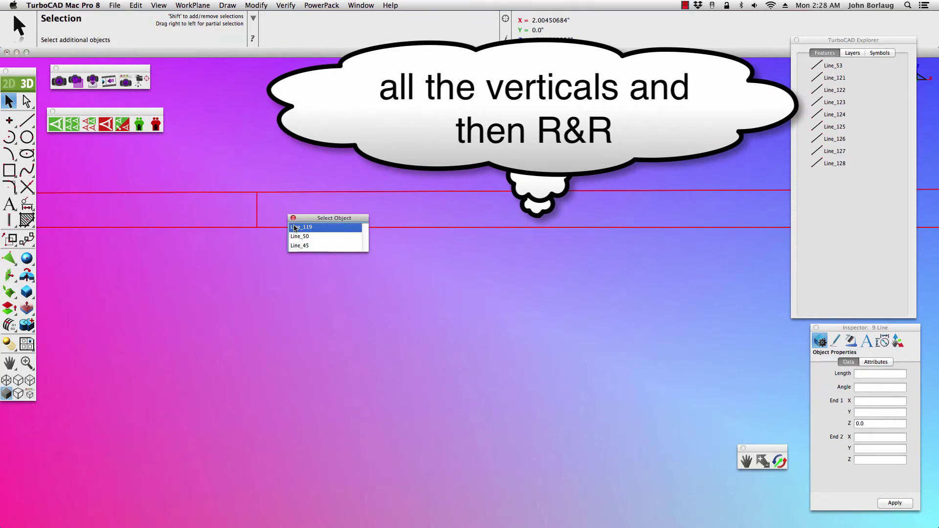
pyautogui.click(294, 228)
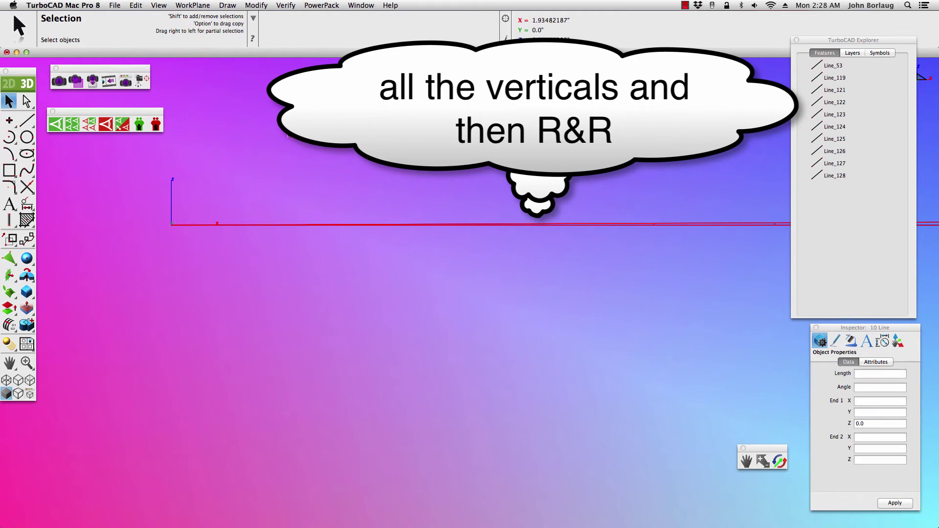
pyautogui.click(166, 9)
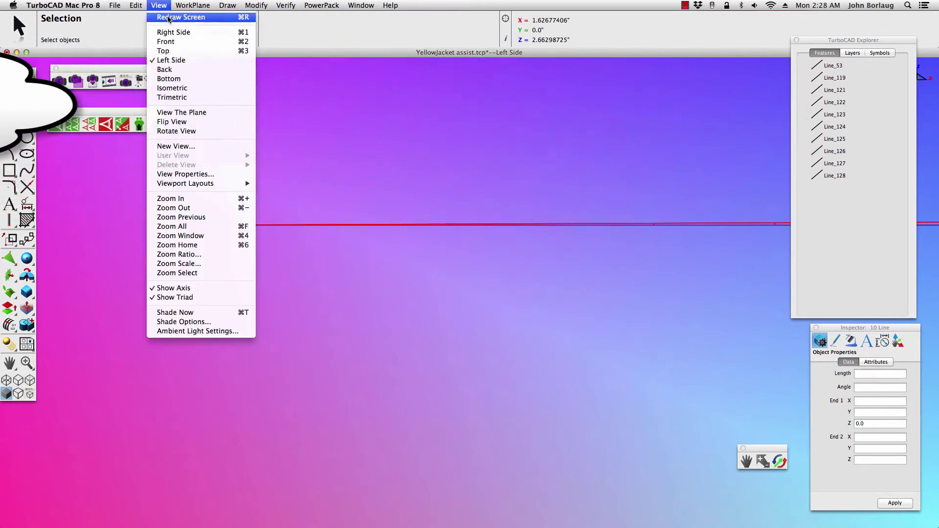
# In Top view, rotate the selected lines 90° about the X axis at the bottom-left endpoint
pyautogui.click(168, 50)
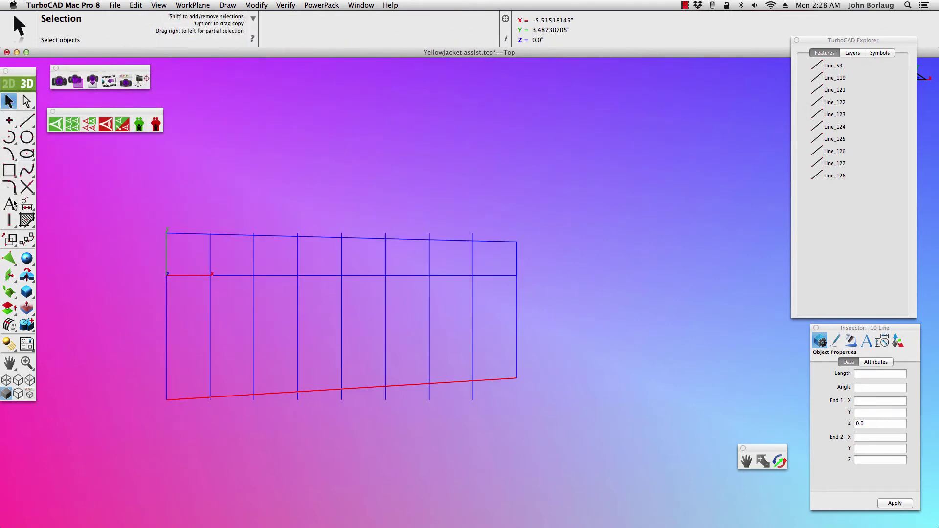
pyautogui.click(13, 241)
pyautogui.moveTo(13, 243); pyautogui.dragTo(41, 243)
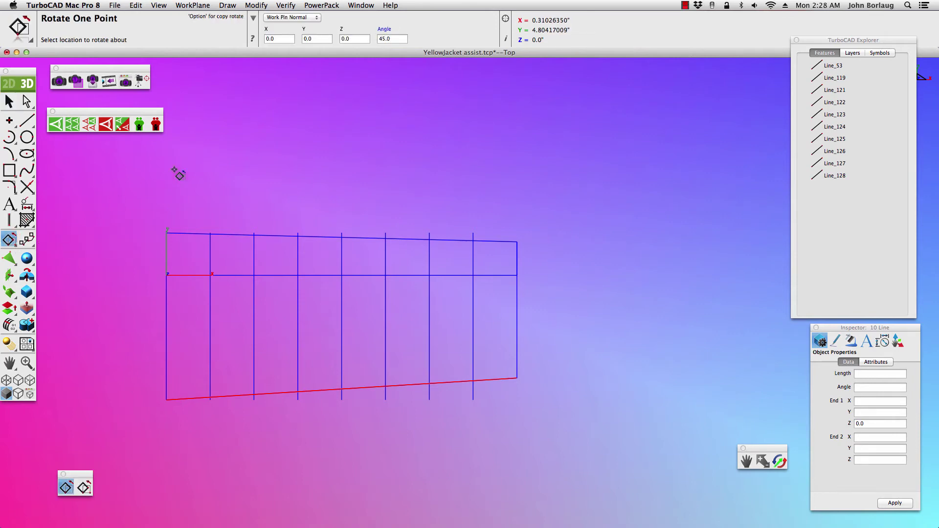
pyautogui.click(317, 19)
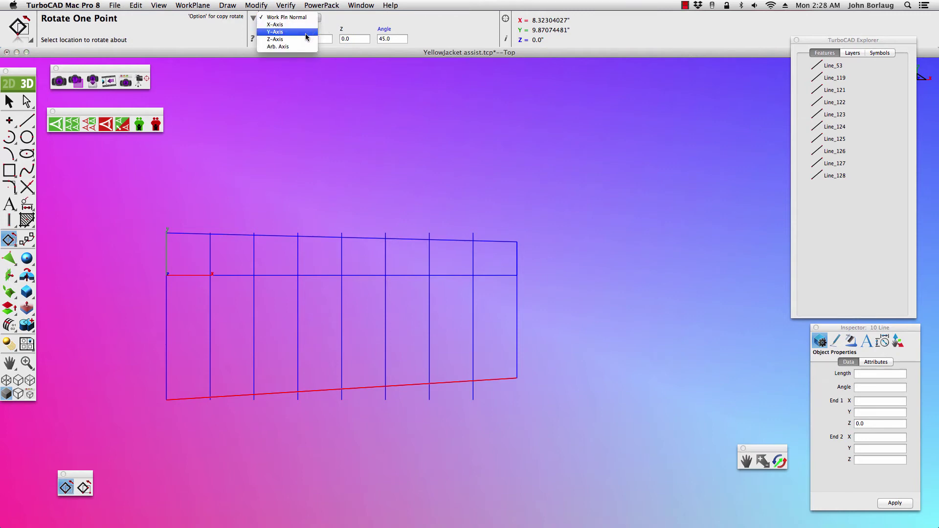
pyautogui.click(304, 24)
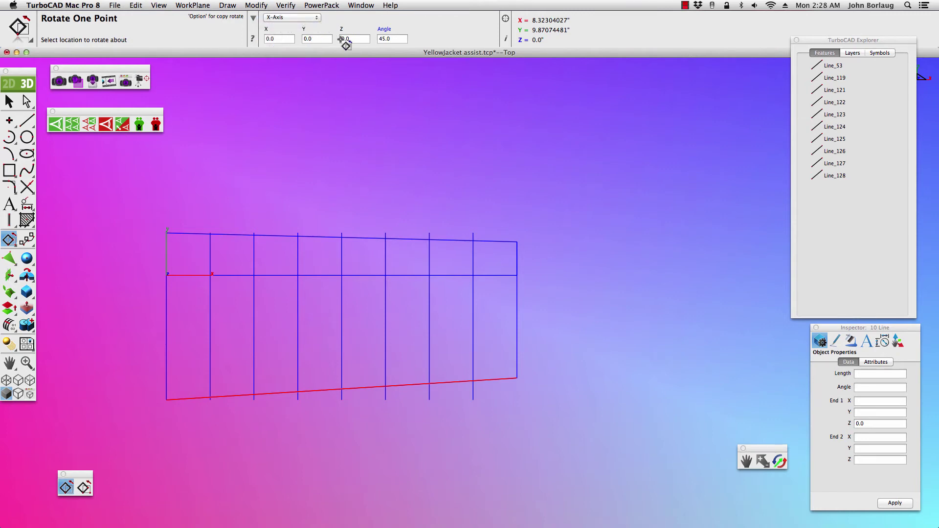
pyautogui.click(382, 40)
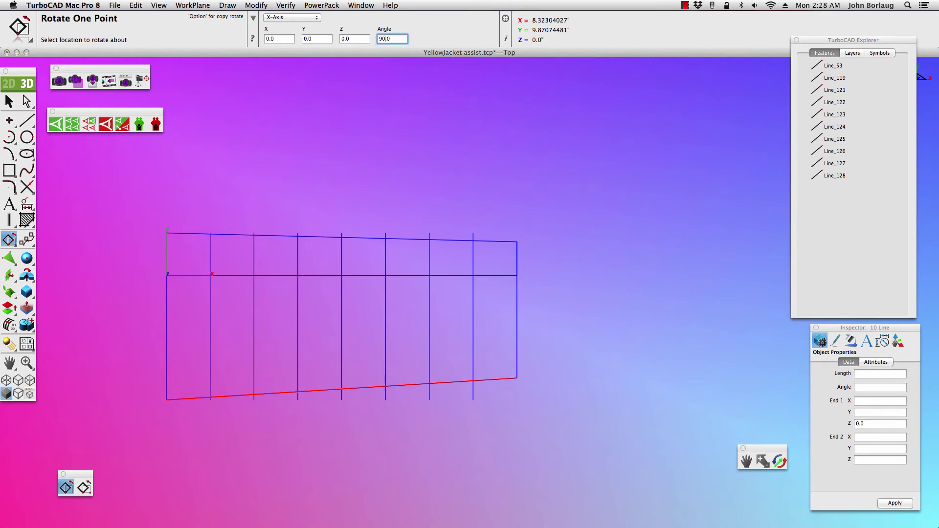
pyautogui.press('Return')
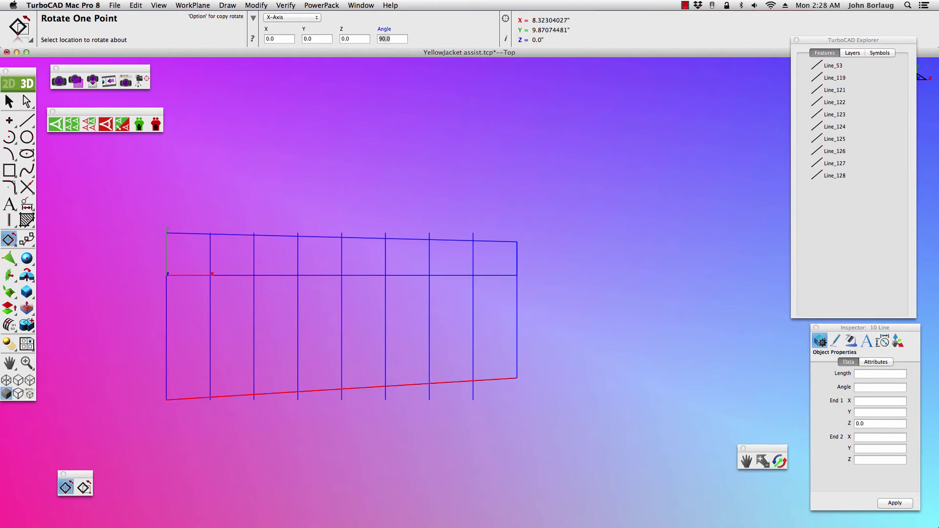
pyautogui.click(164, 400)
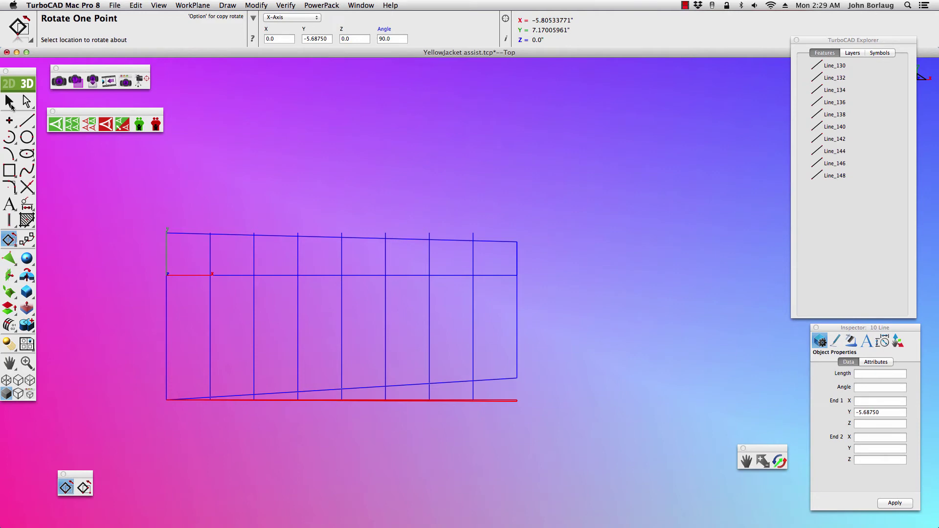
# Move the rotated lines about 0.869" down below the wing outline, then deselect them
pyautogui.click(10, 102)
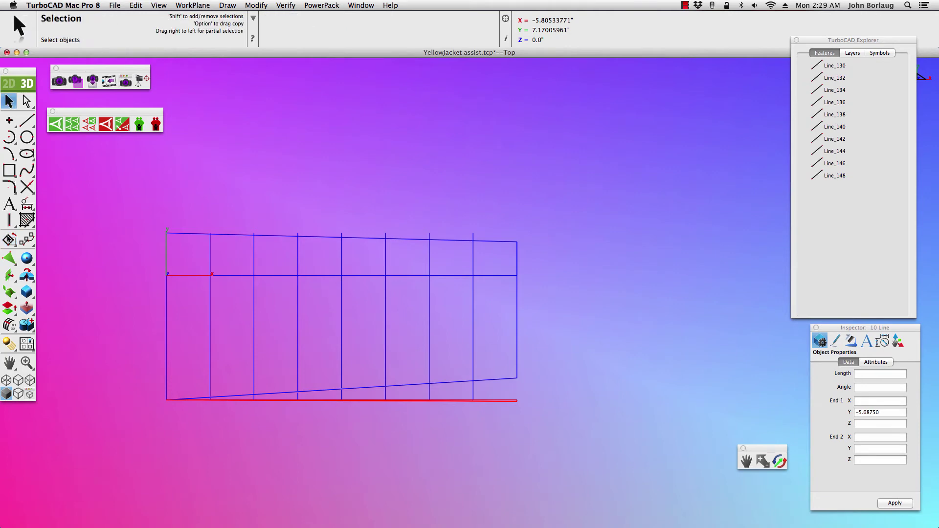
pyautogui.moveTo(8, 240); pyautogui.dragTo(27, 243)
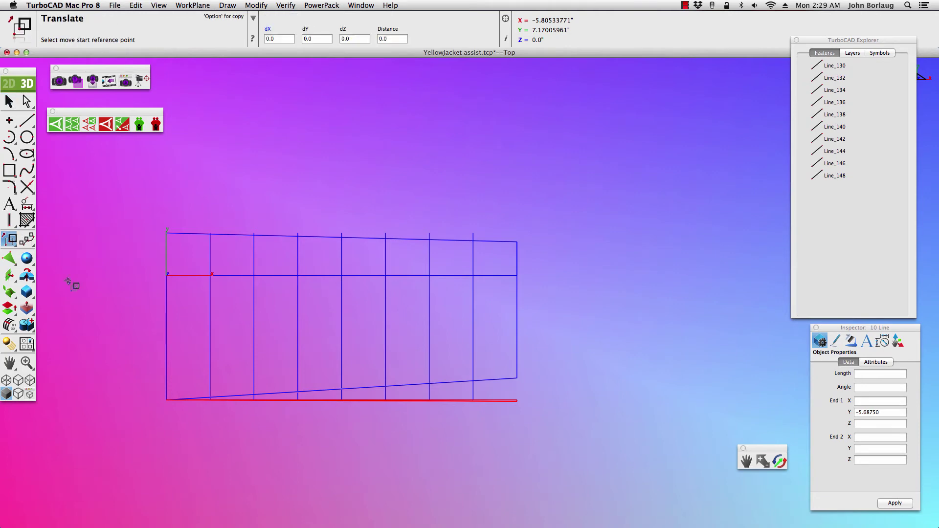
pyautogui.click(165, 401)
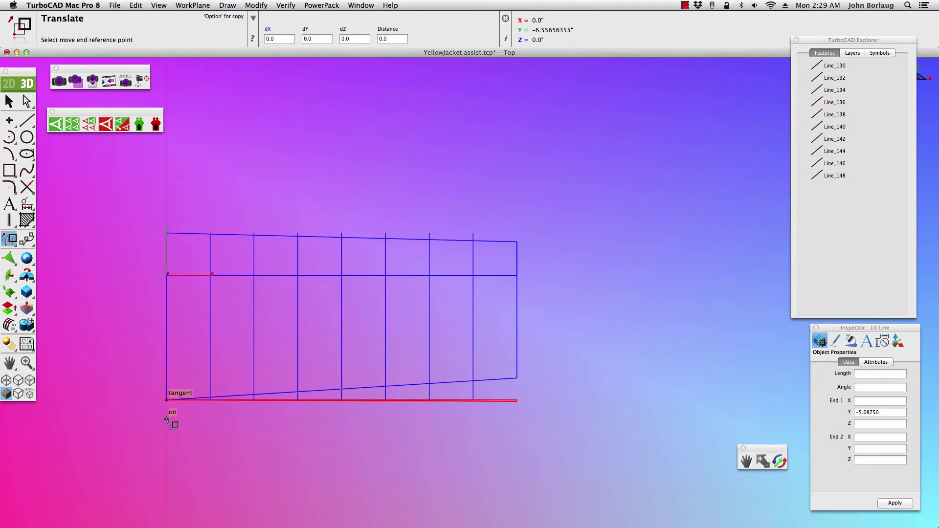
pyautogui.click(167, 420)
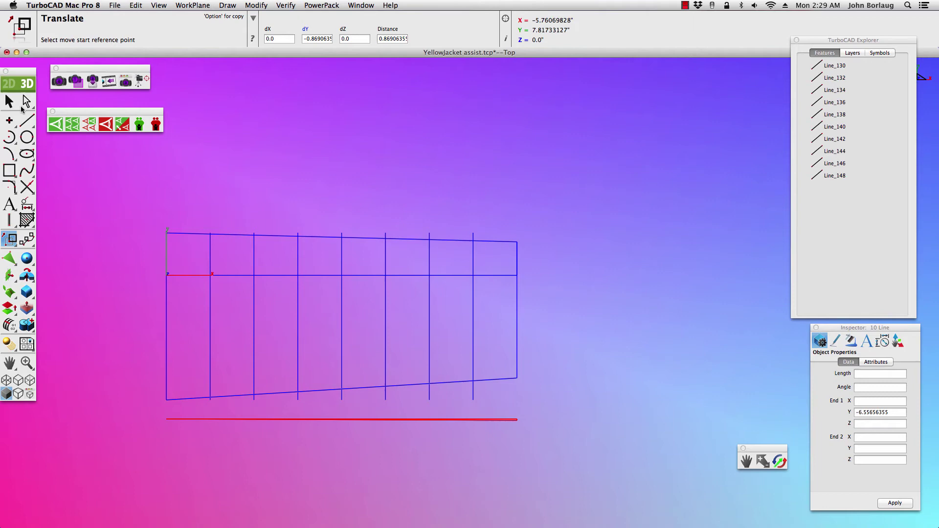
pyautogui.click(9, 101)
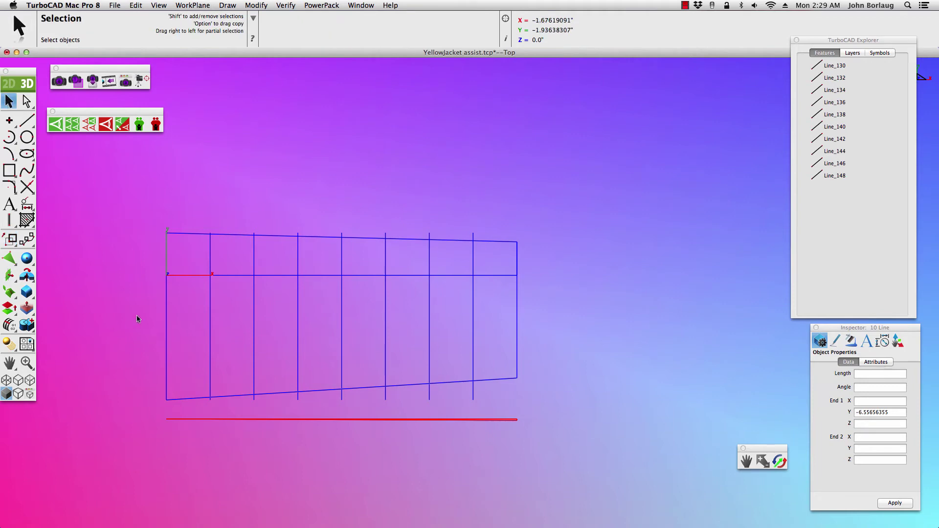
pyautogui.click(282, 448)
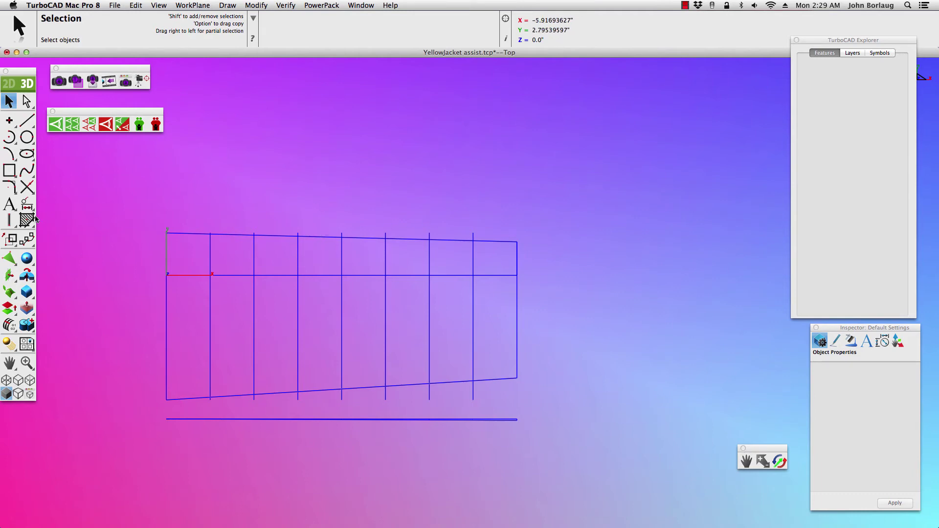
# Add a horizontal dimension across the rib's full width, placed just above the outline
pyautogui.click(27, 204)
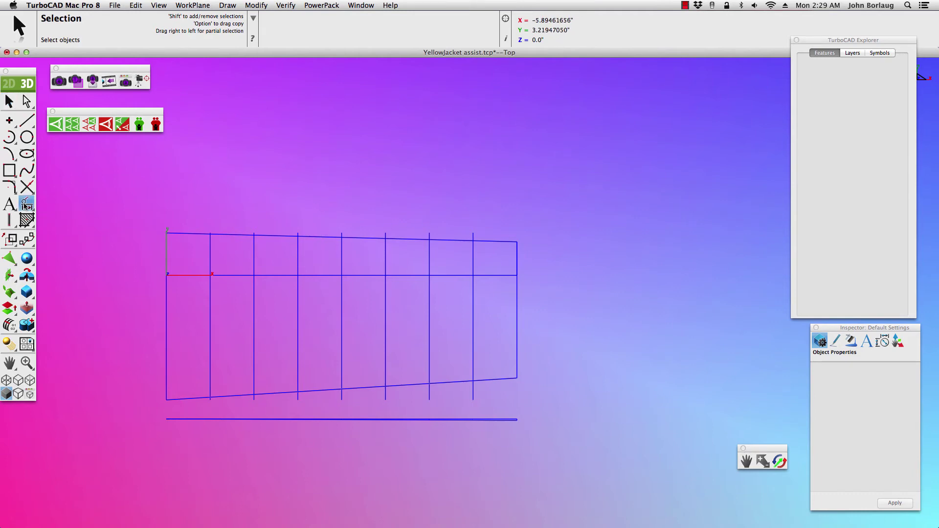
pyautogui.click(62, 205)
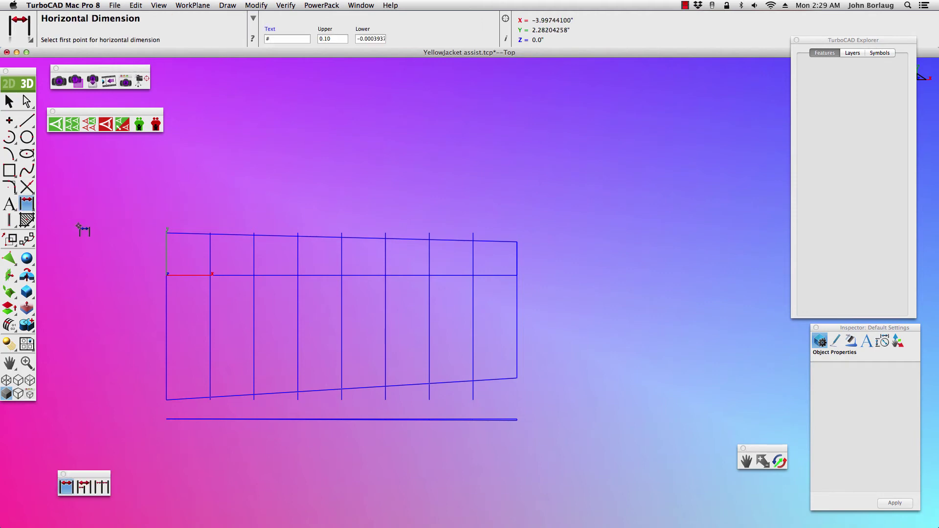
pyautogui.click(165, 276)
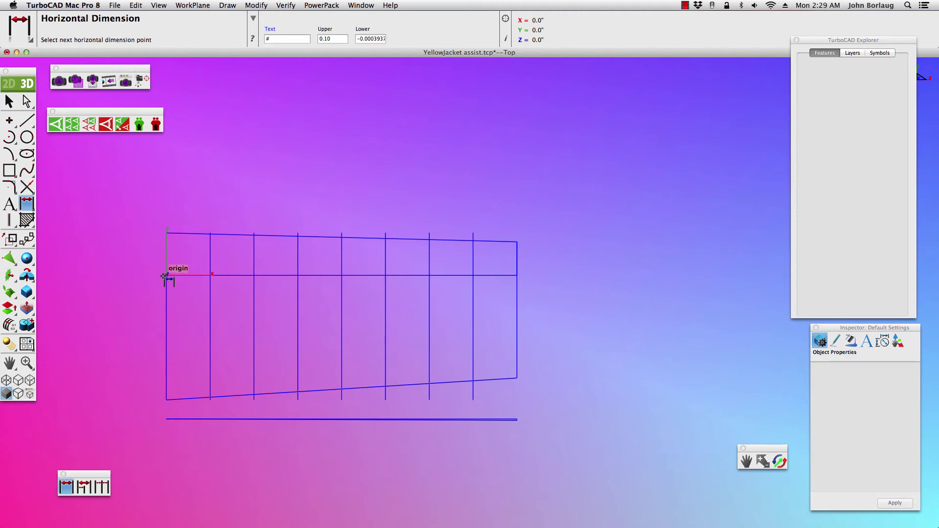
pyautogui.click(517, 274)
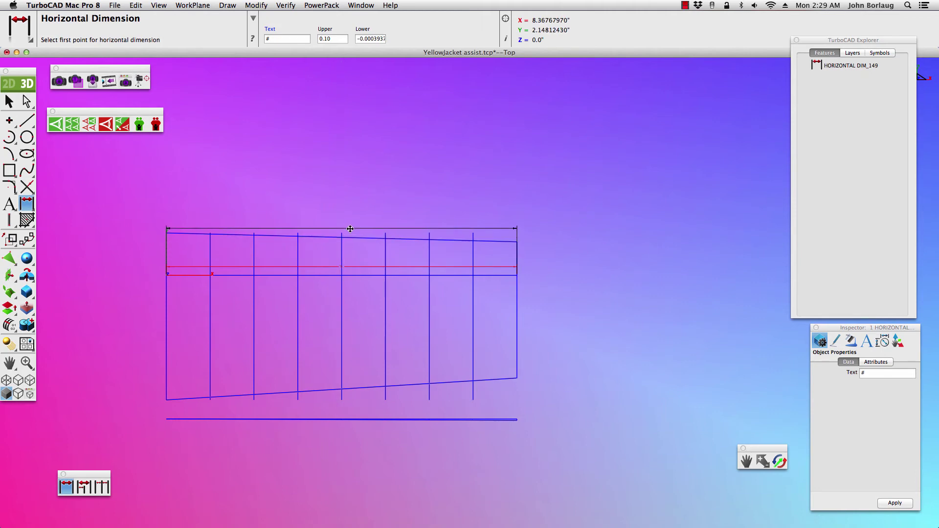
pyautogui.click(350, 228)
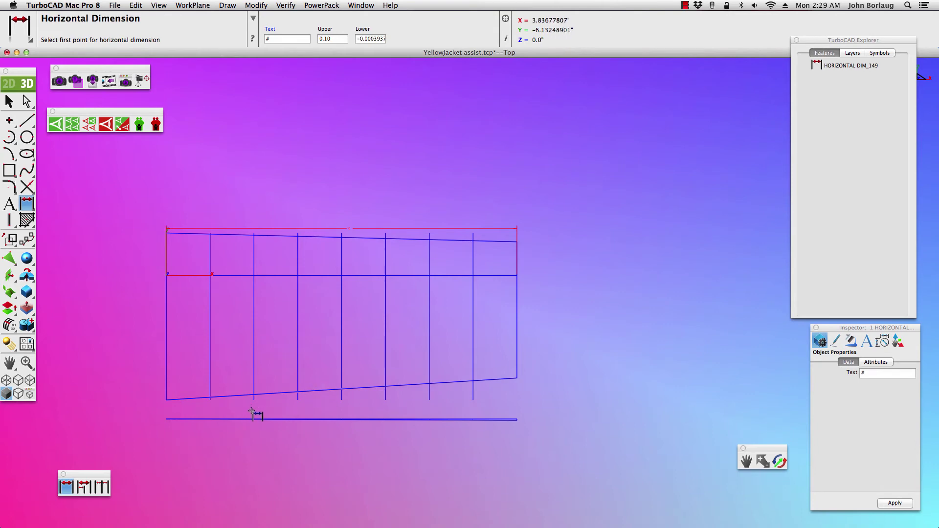
pyautogui.moveTo(28, 200); pyautogui.dragTo(73, 204)
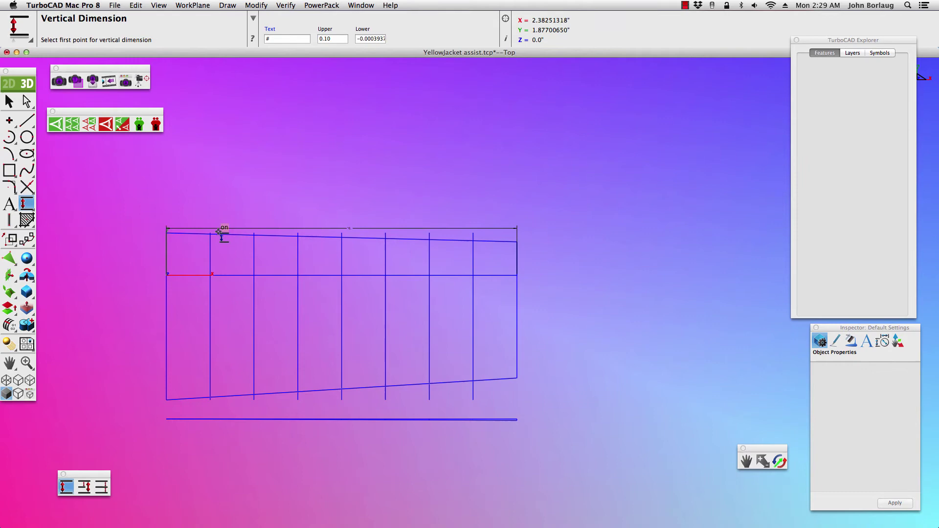
# Add vertical thickness dimensions at the strip's right end (.063) and at the intersection
pyautogui.scroll(6, 526, 428)
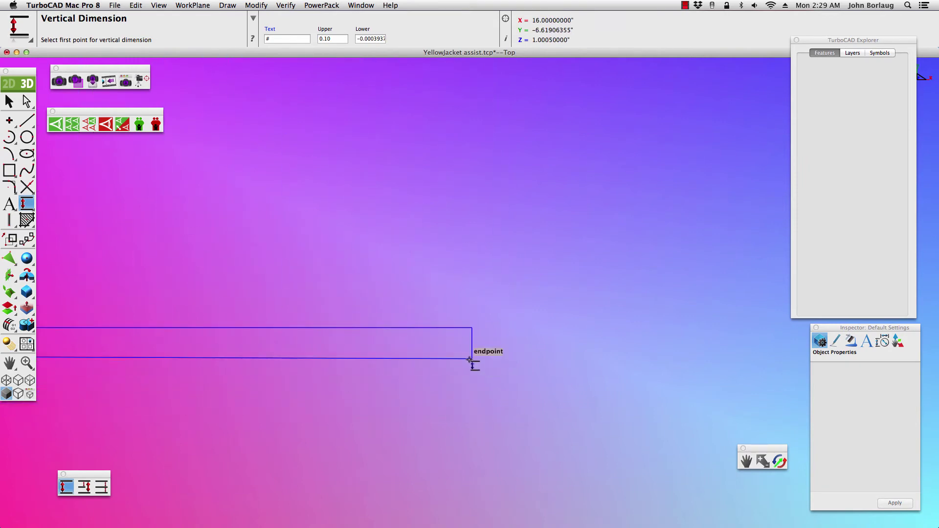
pyautogui.click(469, 360)
pyautogui.click(472, 327)
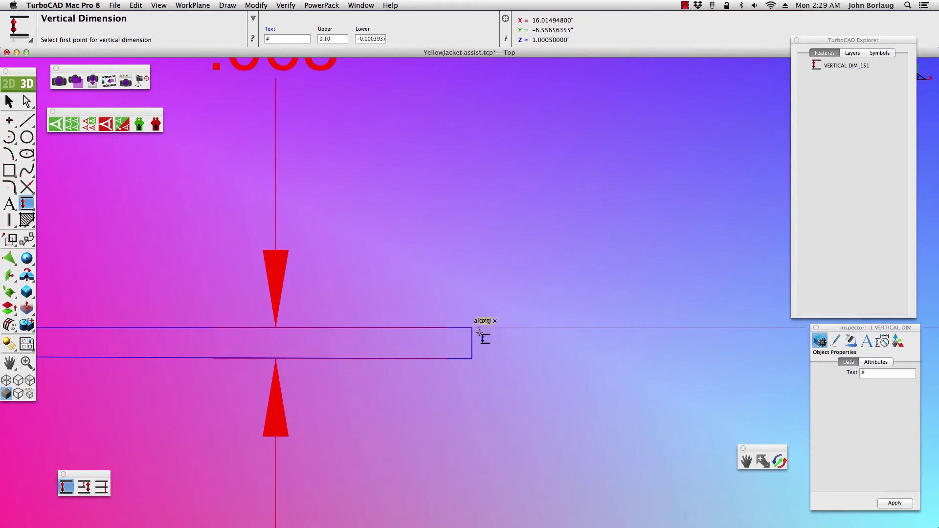
pyautogui.scroll(-2, 483, 332)
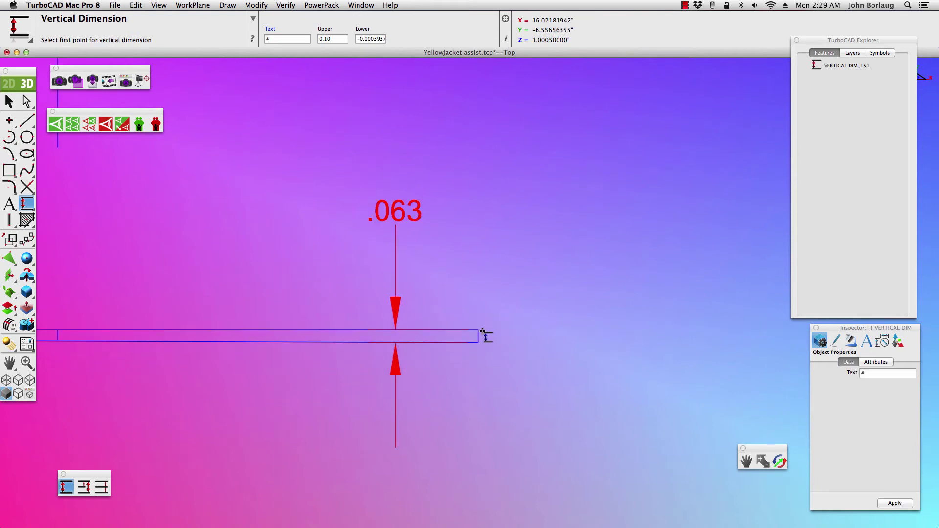
pyautogui.click(417, 328)
pyautogui.click(503, 330)
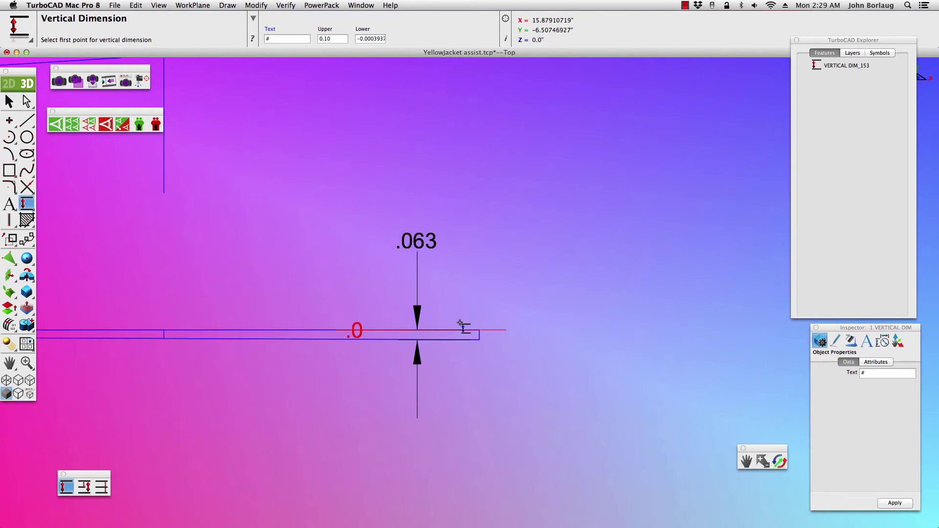
# Undo the mistaken .0 dimension, then add the .008 thickness dimension at the line's midpoint
pyautogui.click(136, 6)
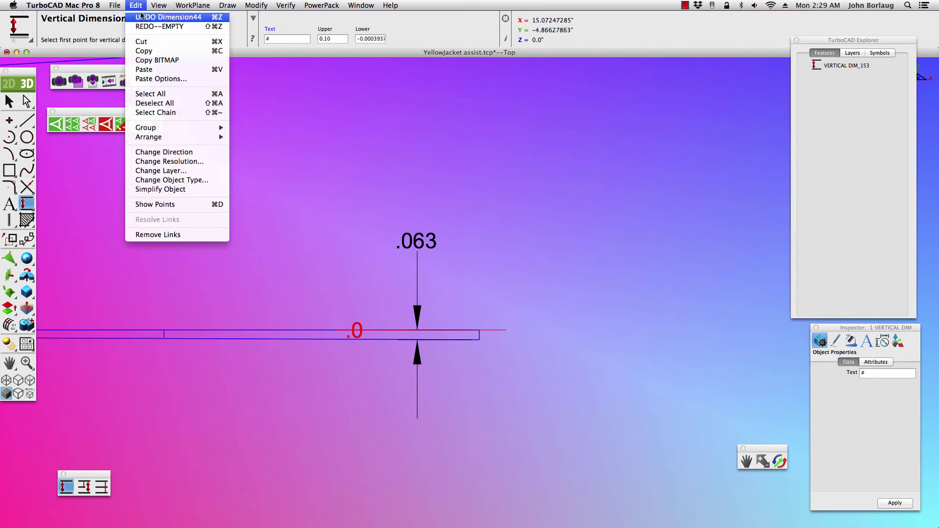
pyautogui.click(149, 18)
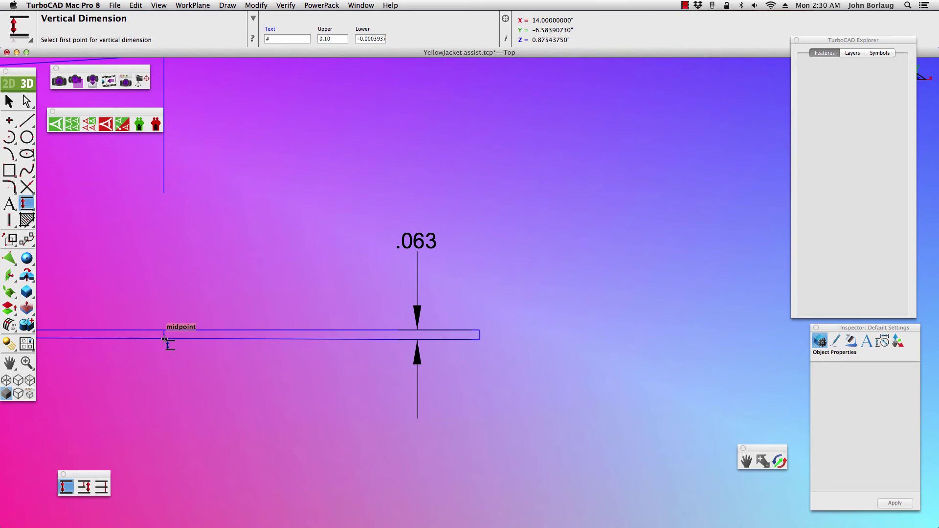
pyautogui.scroll(5, 165, 338)
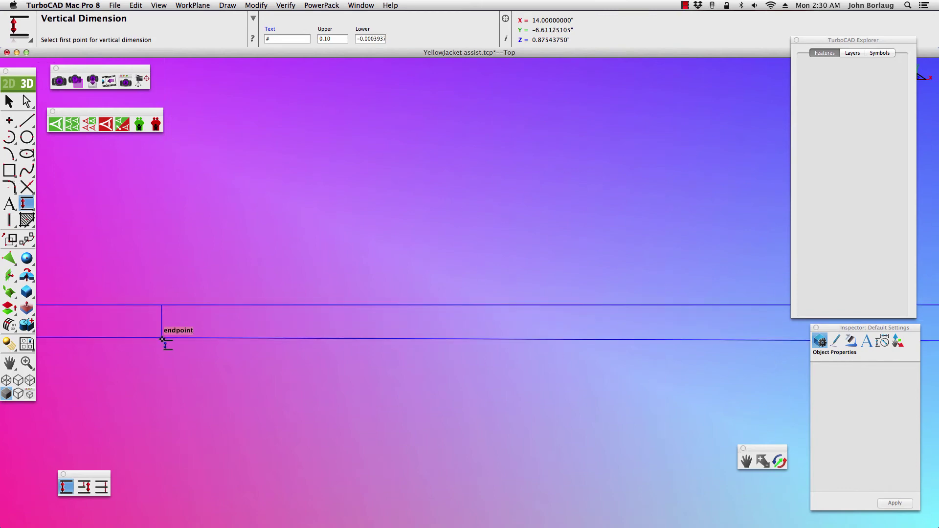
pyautogui.click(162, 337)
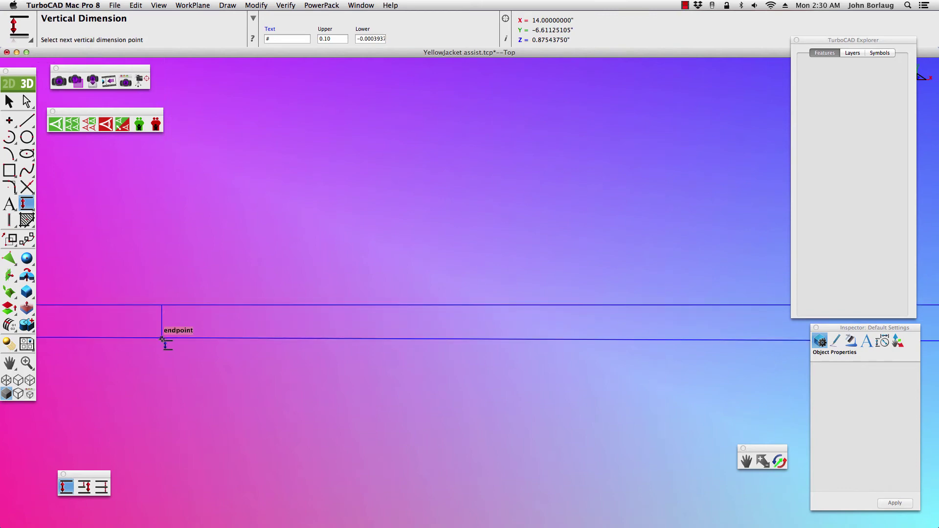
pyautogui.click(162, 306)
pyautogui.scroll(-6, 161, 306)
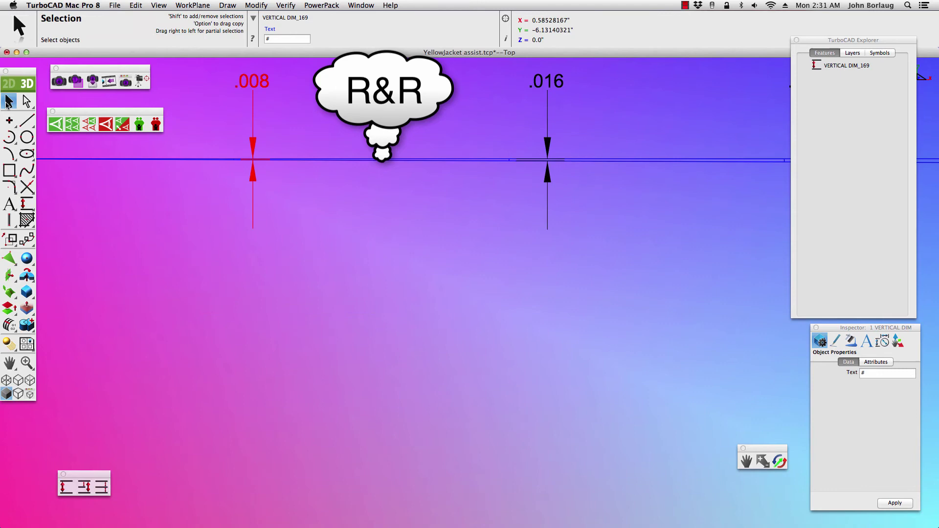
pyautogui.click(79, 188)
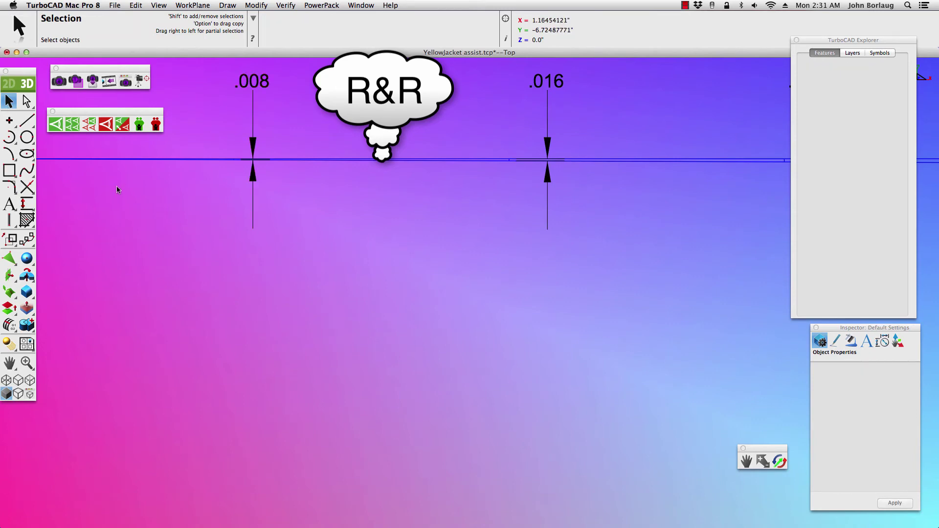
# Zoom out to the whole rib drawing and marquee-select all 42 objects
pyautogui.scroll(-5, 123, 187)
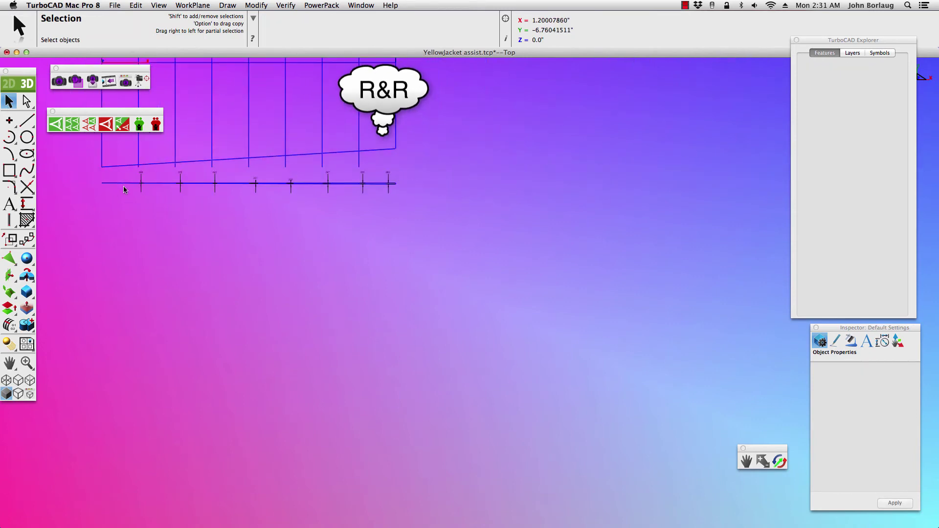
pyautogui.scroll(-2, 124, 188)
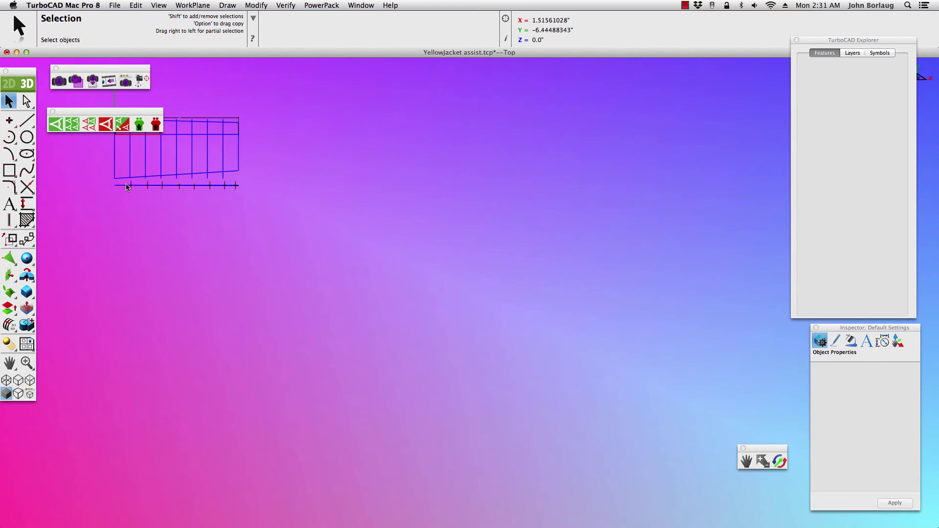
pyautogui.scroll(-3, 124, 188)
pyautogui.scroll(5, 105, 155)
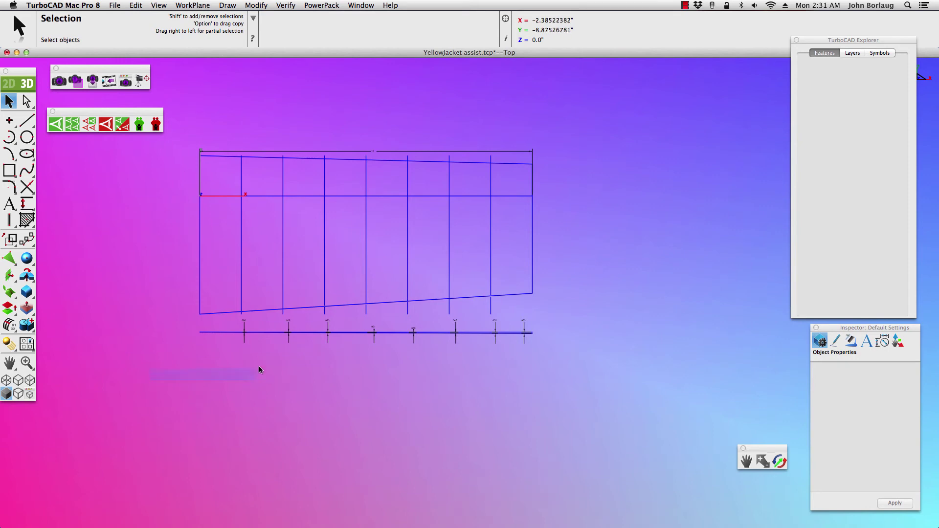
pyautogui.moveTo(300, 364)
pyautogui.mouseDown()
pyautogui.moveTo(494, 264)
pyautogui.moveTo(611, 163)
pyautogui.moveTo(614, 122)
pyautogui.mouseUp()
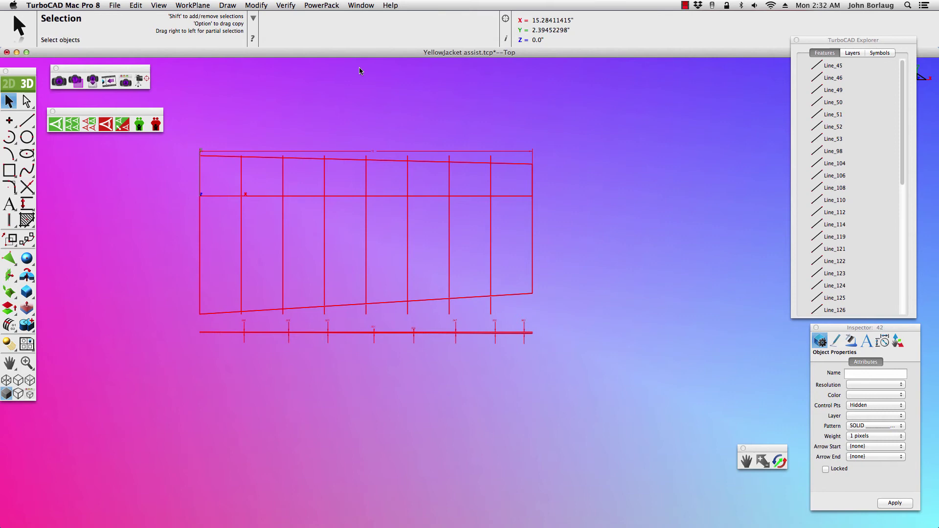
# Open Page Layout with Overlay Drawing in Preview checked, toggling Show Page Breaks on and off
pyautogui.click(115, 5)
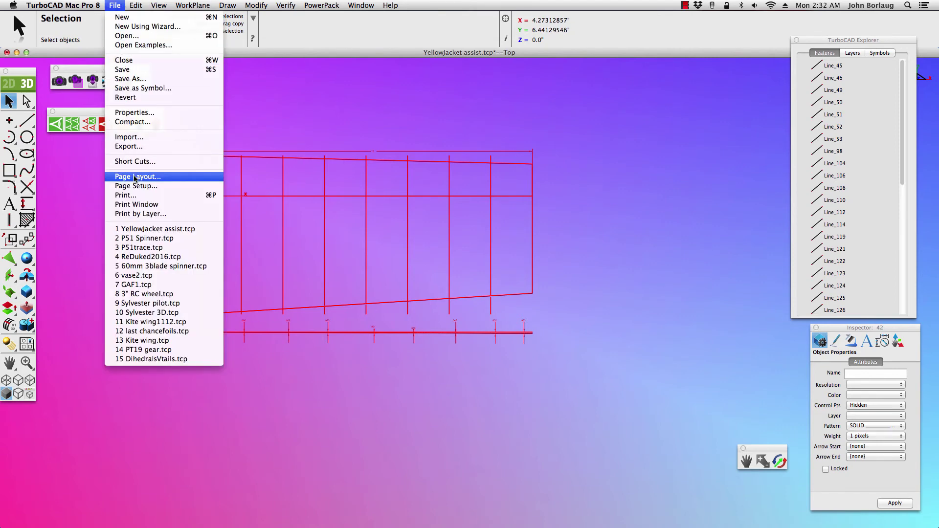
pyautogui.click(135, 177)
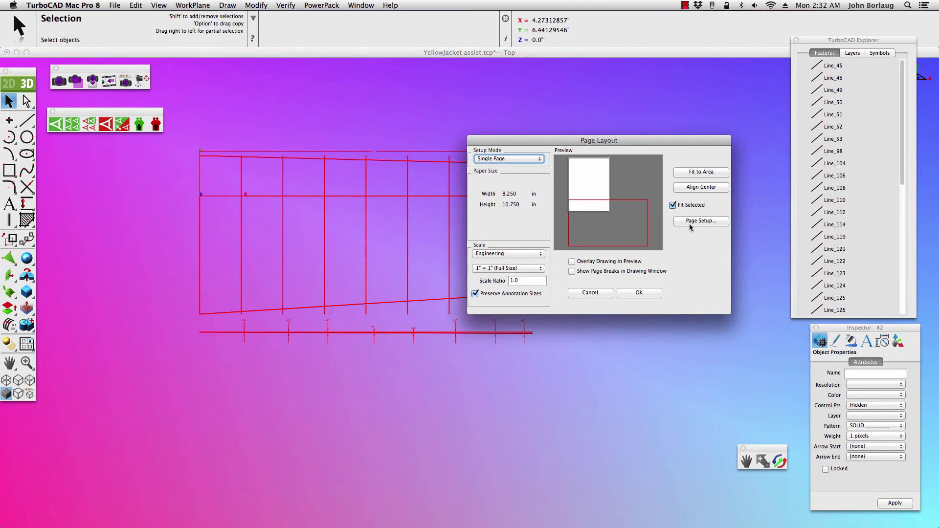
pyautogui.click(571, 261)
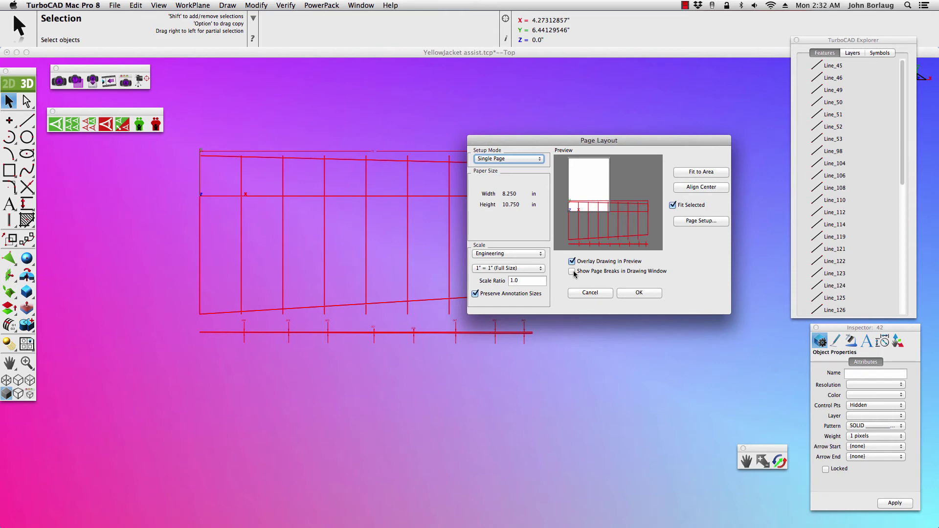
pyautogui.click(572, 272)
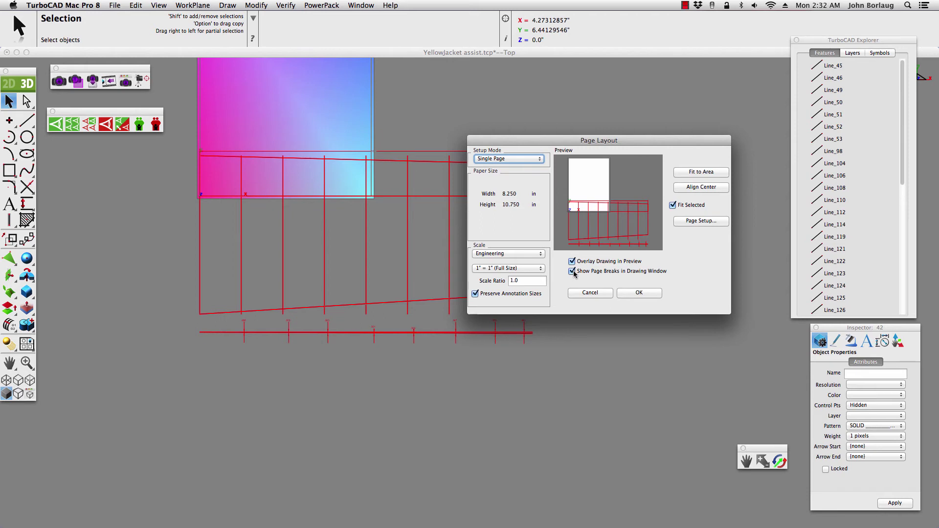
pyautogui.click(572, 271)
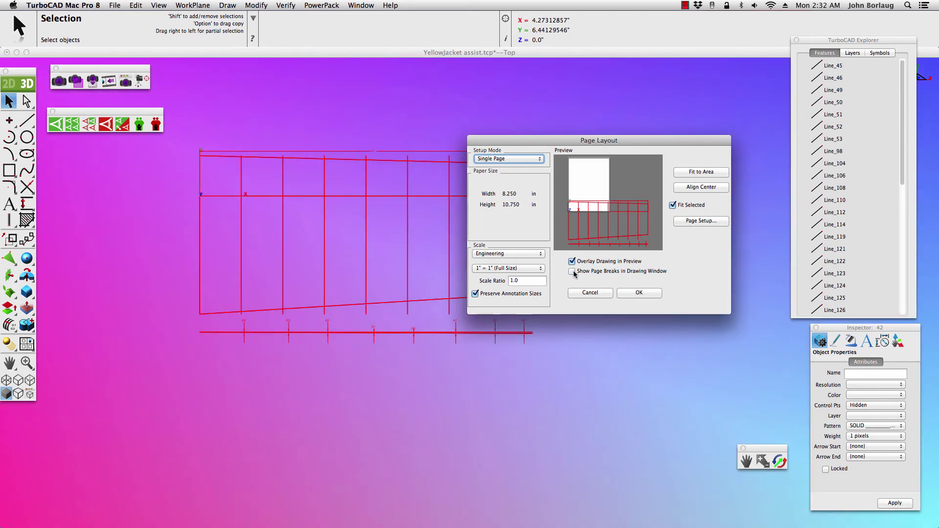
# Change the US Letter page to landscape orientation, 10.750 × 8.250 in
pyautogui.click(696, 221)
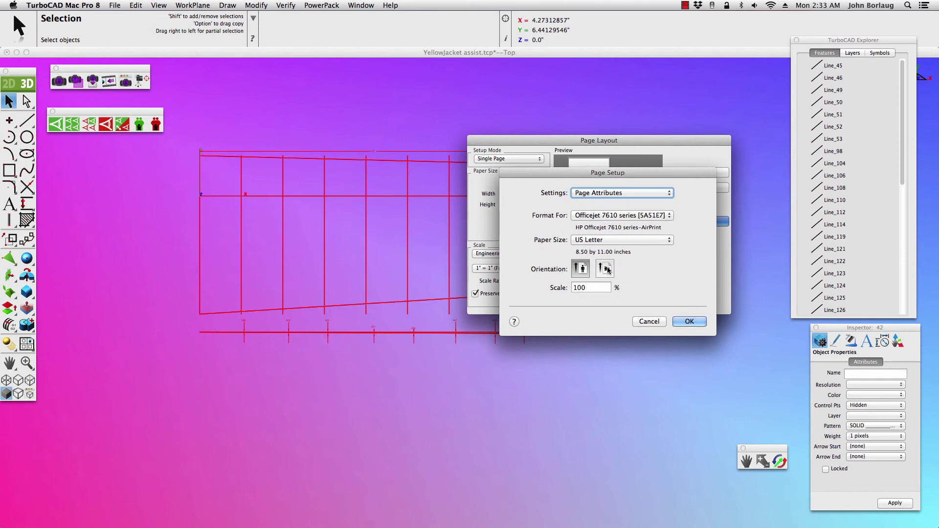
pyautogui.click(606, 268)
pyautogui.click(688, 322)
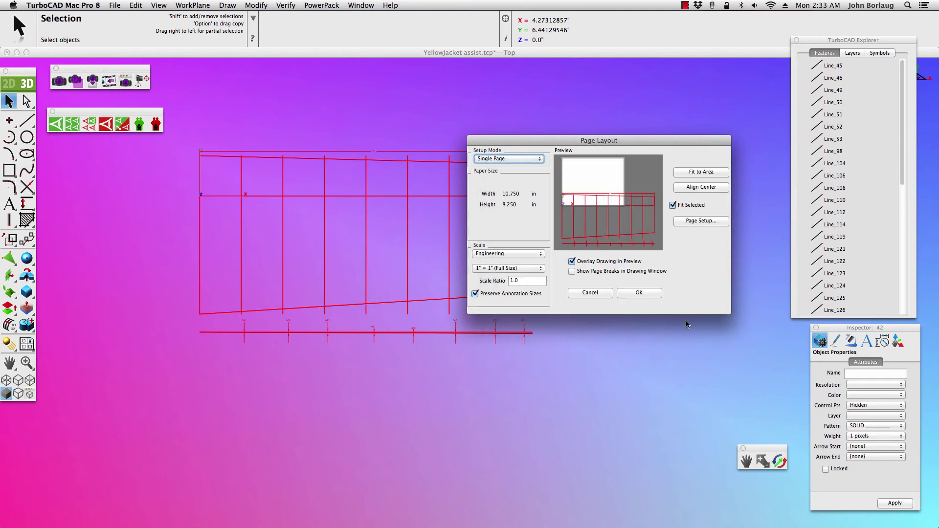
# Fit and centre the drawing on the page with page breaks shown, preserving annotation print sizes
pyautogui.click(700, 173)
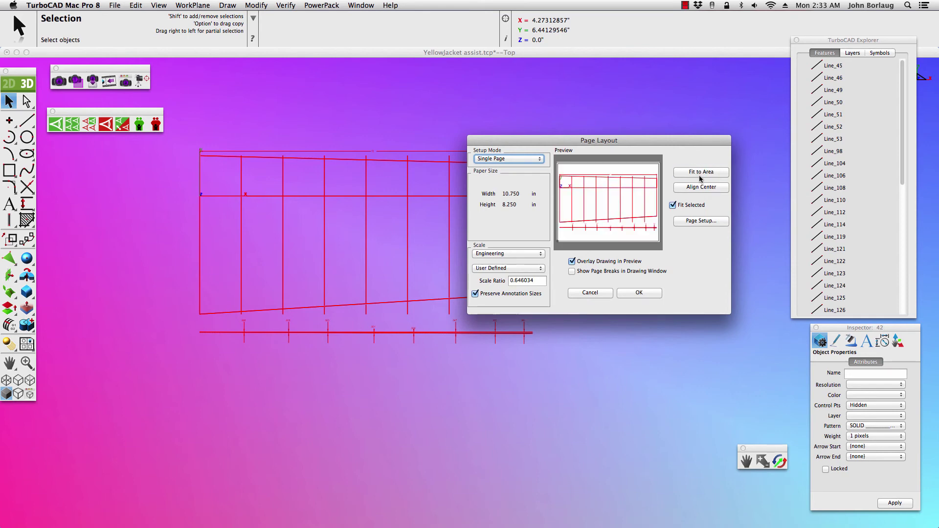
pyautogui.click(698, 190)
pyautogui.click(572, 271)
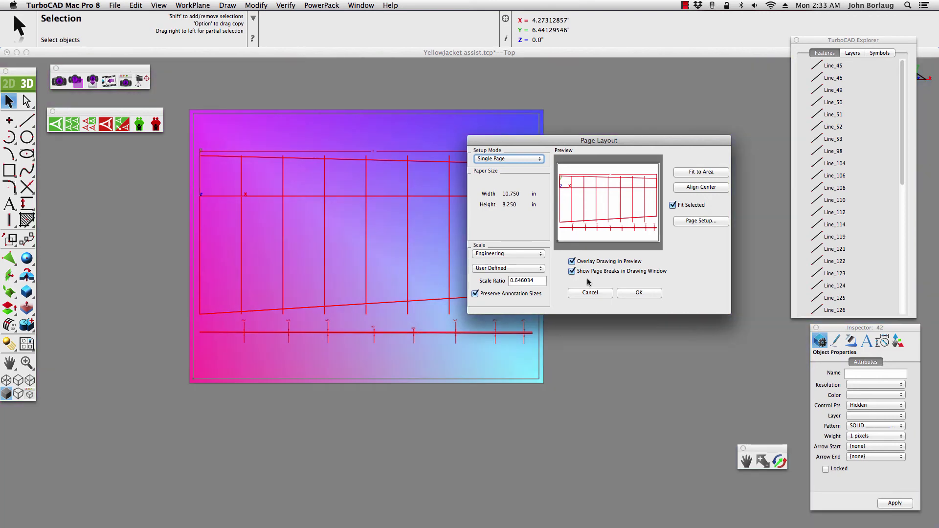
pyautogui.click(638, 293)
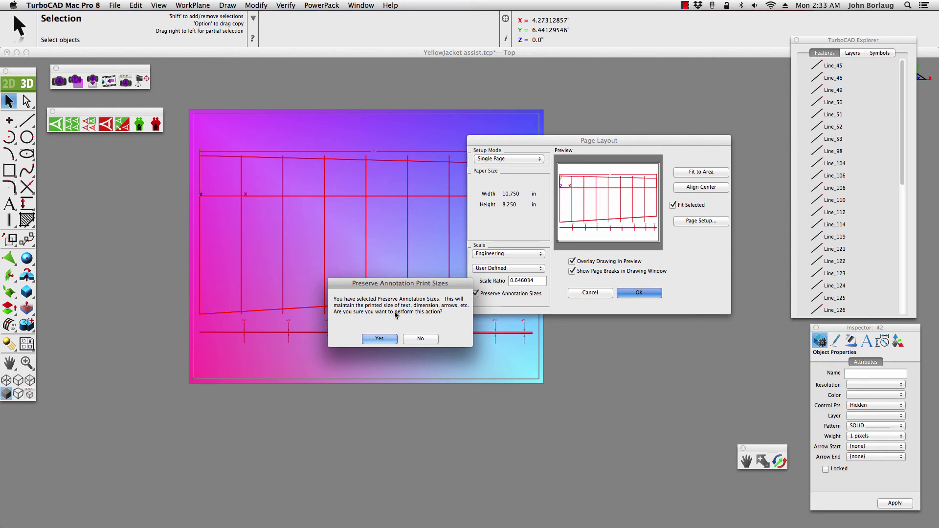
pyautogui.click(379, 339)
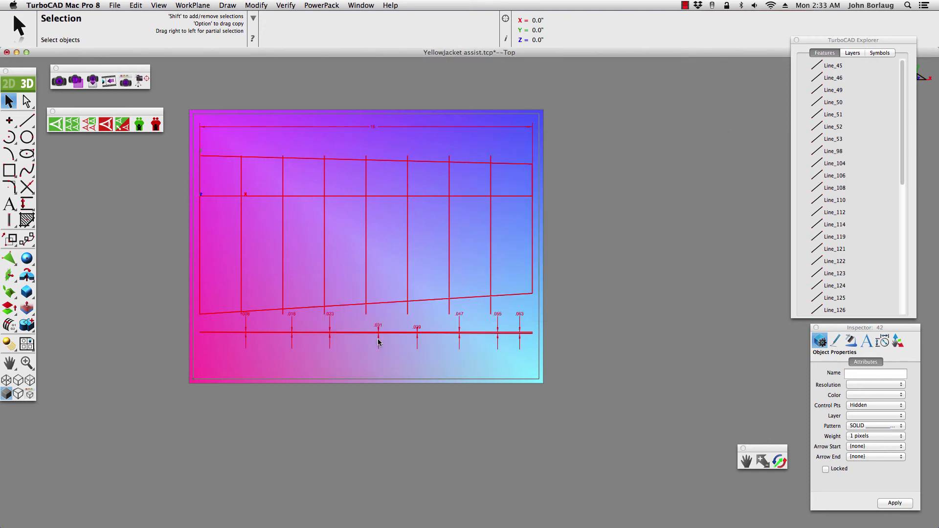
# Print the drawing to PDF as YellowJacket assist.tcp.pdf on the Desktop
pyautogui.click(115, 5)
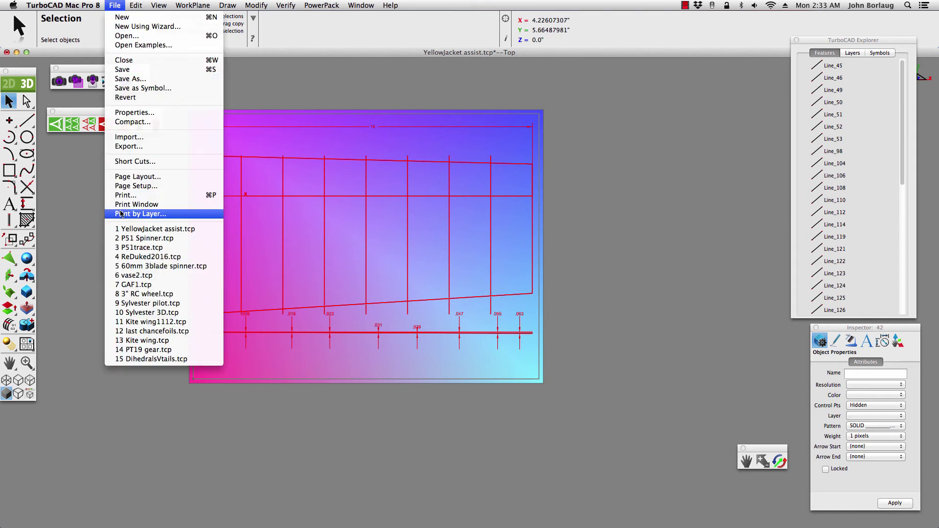
pyautogui.click(123, 196)
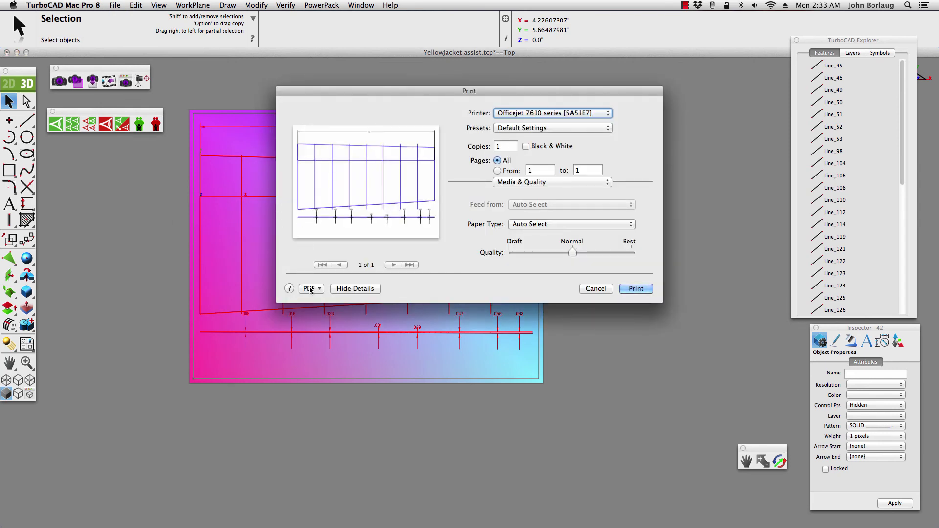
pyautogui.click(310, 289)
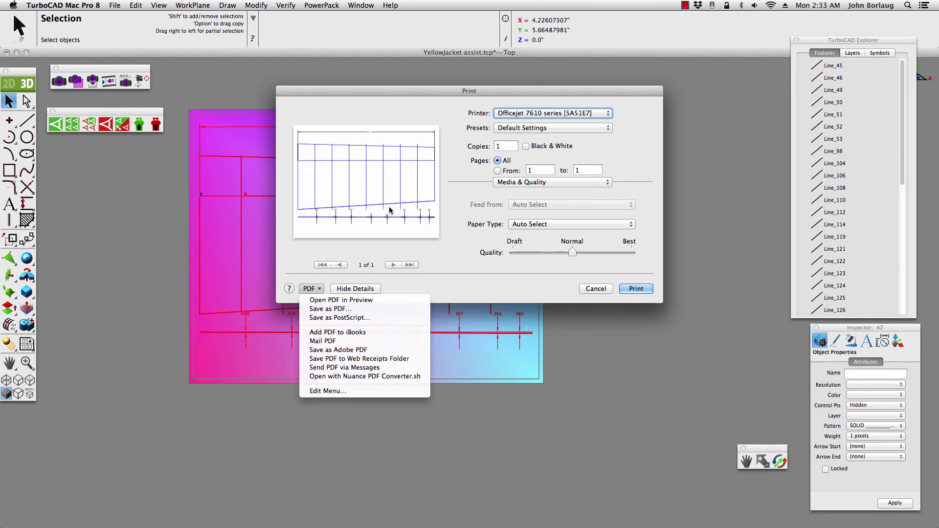
pyautogui.click(327, 308)
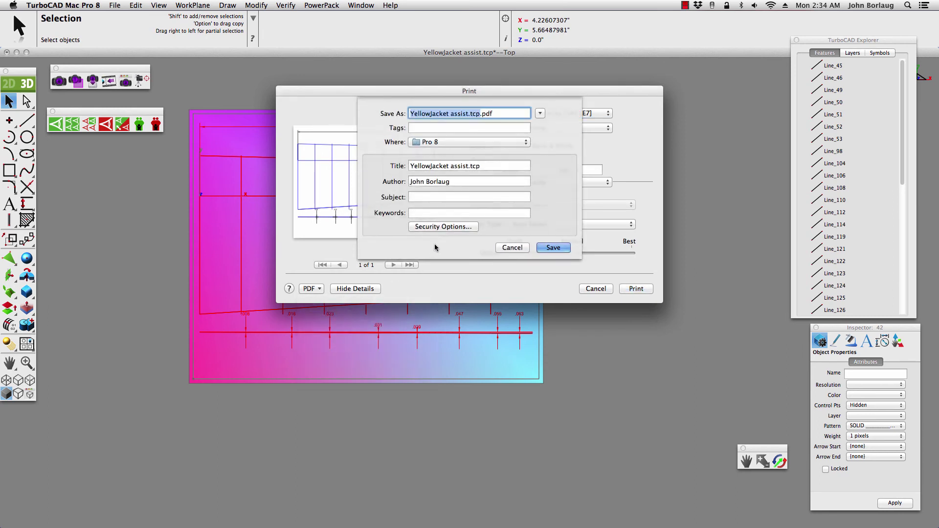
pyautogui.click(525, 142)
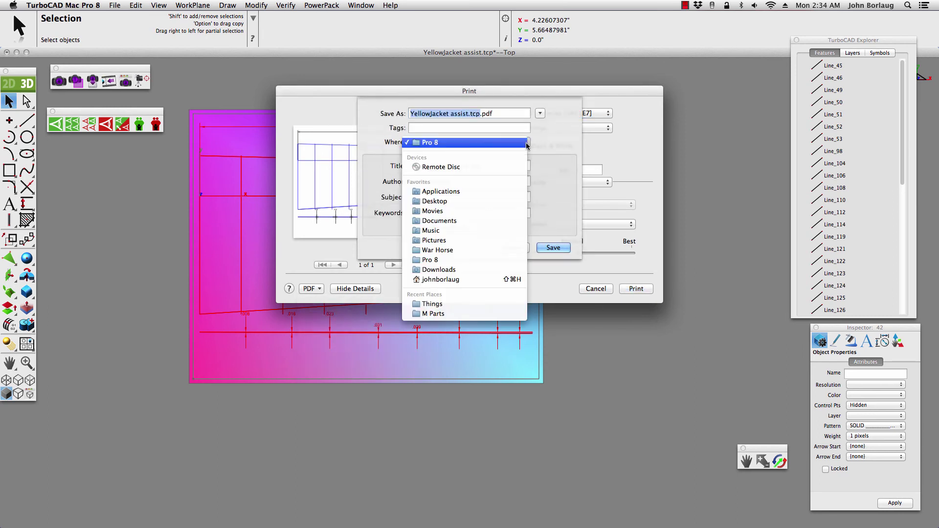
pyautogui.click(482, 201)
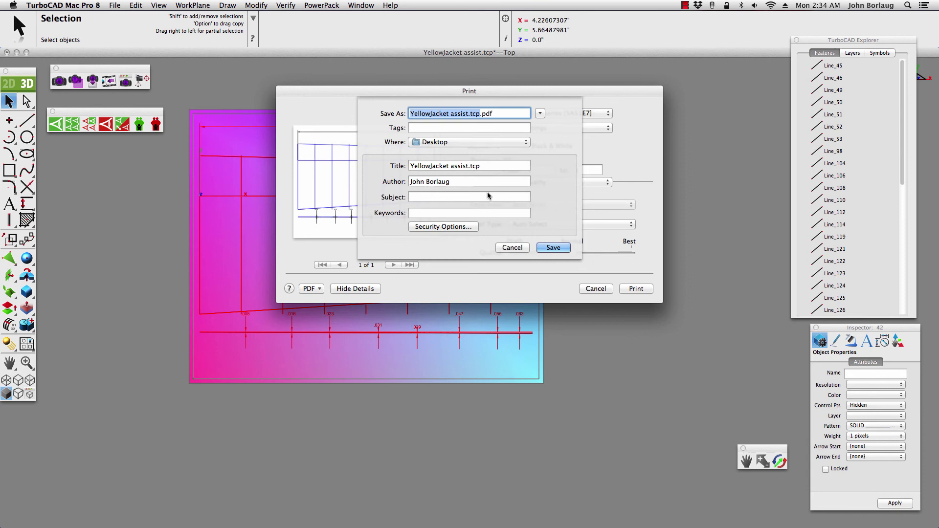
pyautogui.click(553, 247)
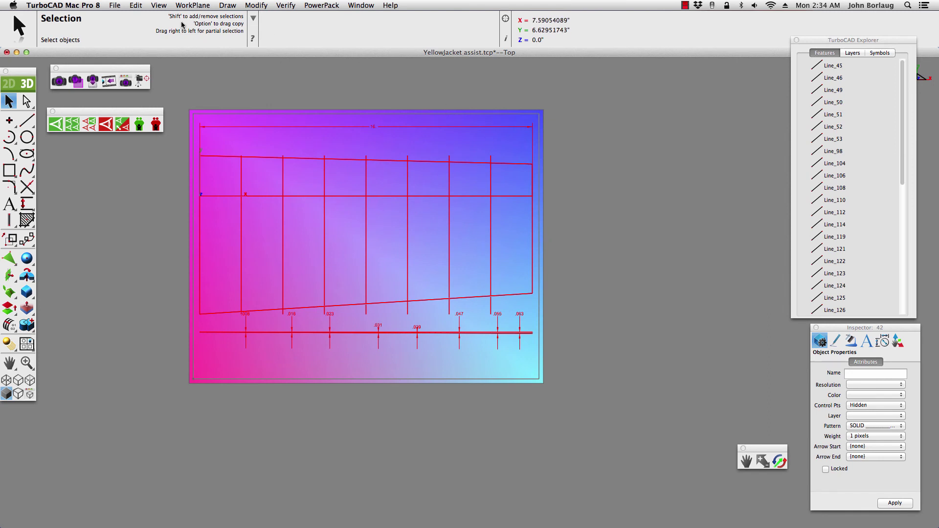
# In Page Setup, choose the custom 2 meter wing paper (64 × 36 in) in portrait
pyautogui.click(114, 6)
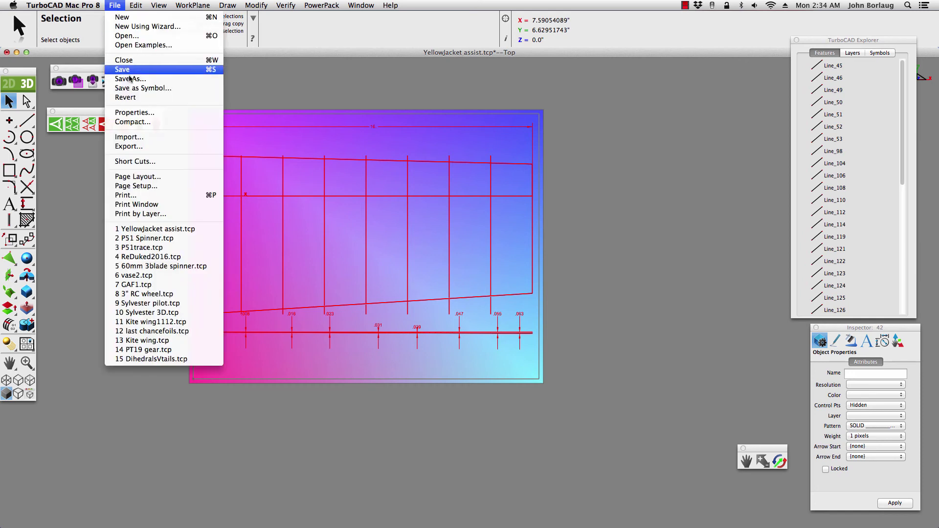
pyautogui.click(135, 177)
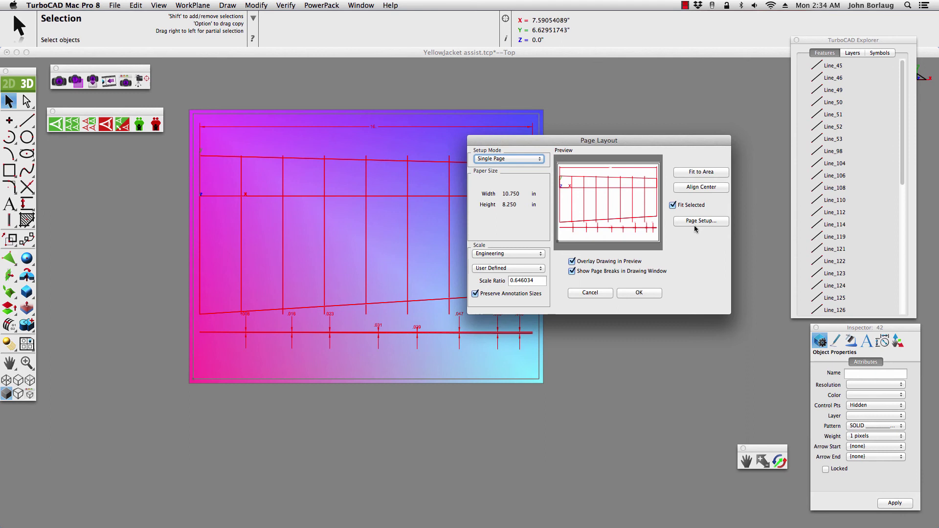
pyautogui.click(698, 221)
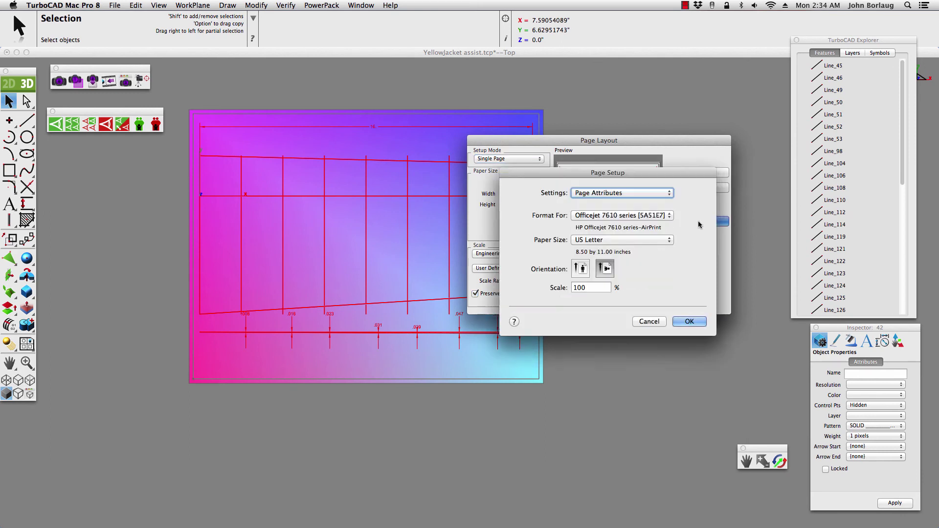
pyautogui.click(671, 243)
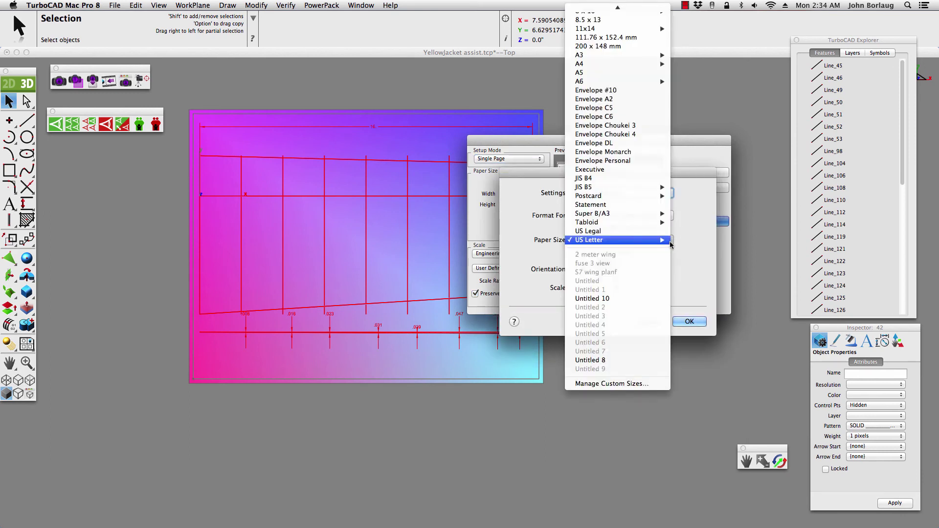
pyautogui.click(619, 385)
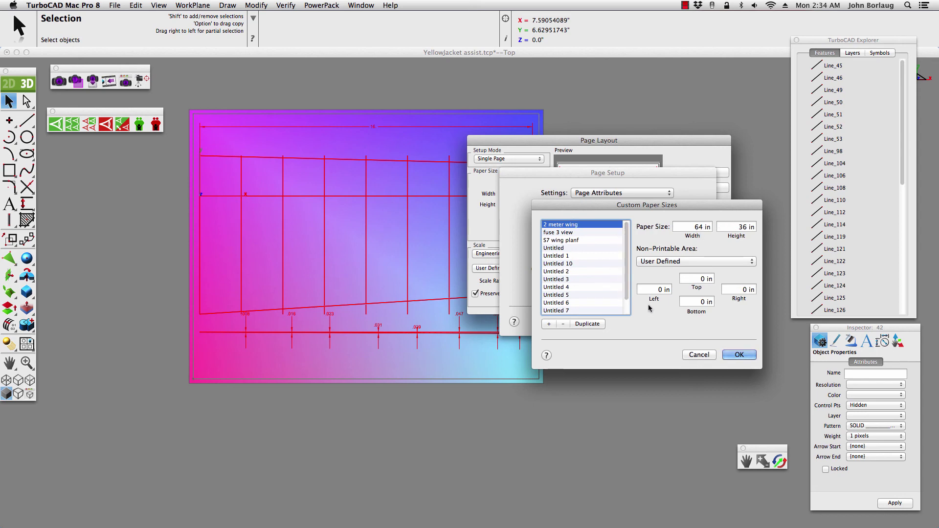
pyautogui.click(747, 357)
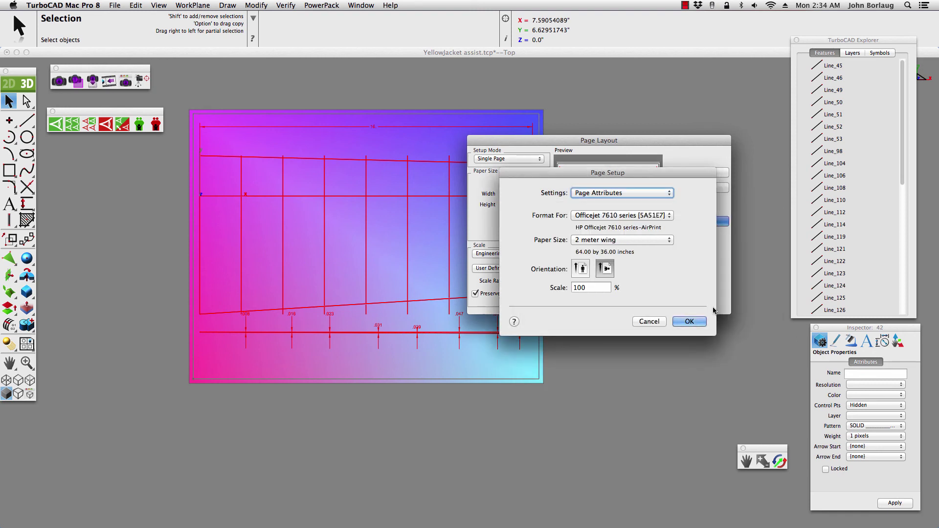
pyautogui.click(582, 267)
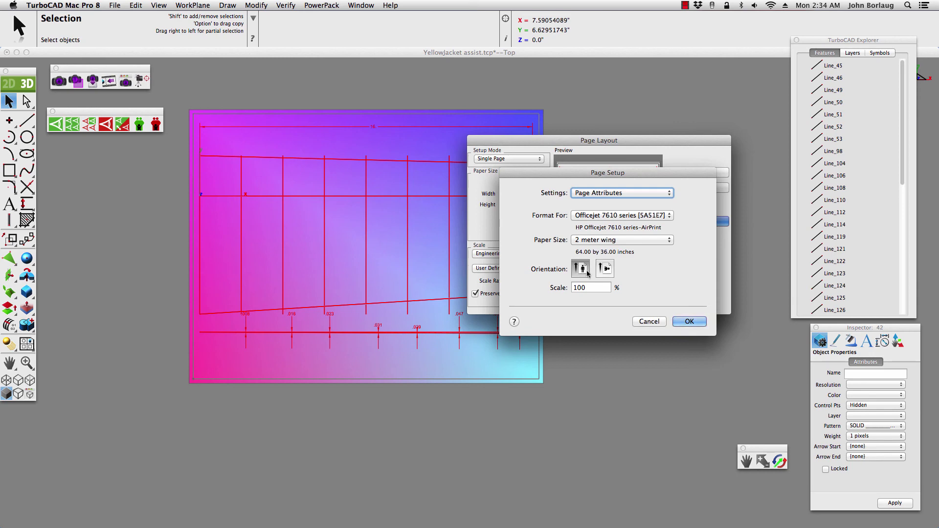
pyautogui.click(688, 321)
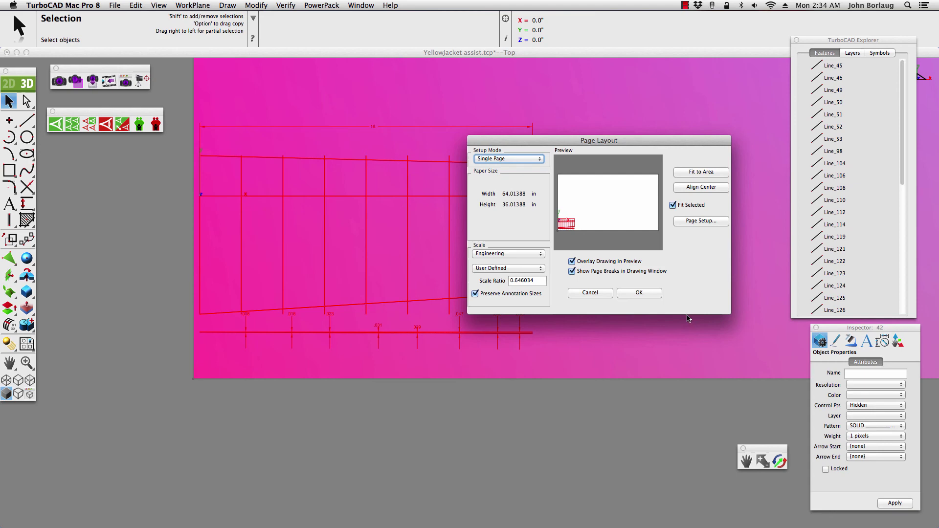
# Centre the rib drawing on the 64 × 36 in page and apply the layout
pyautogui.click(697, 189)
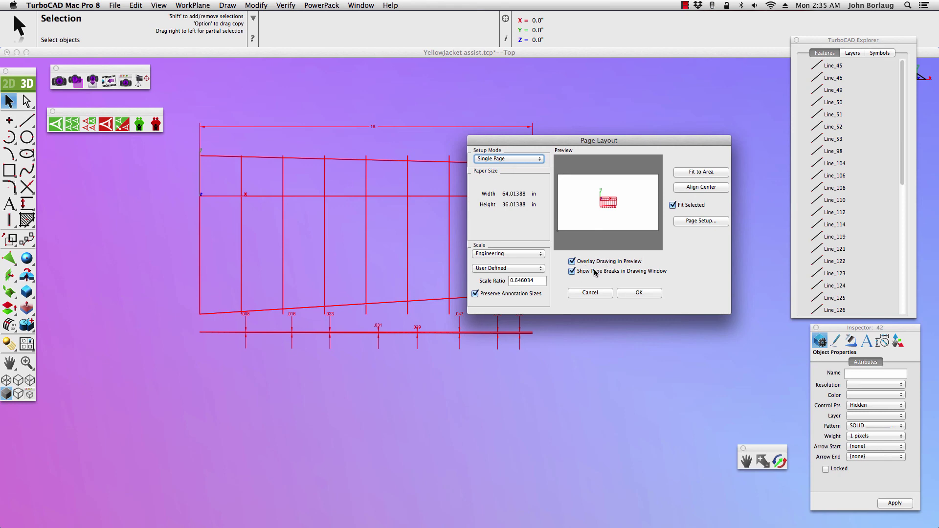
pyautogui.click(638, 293)
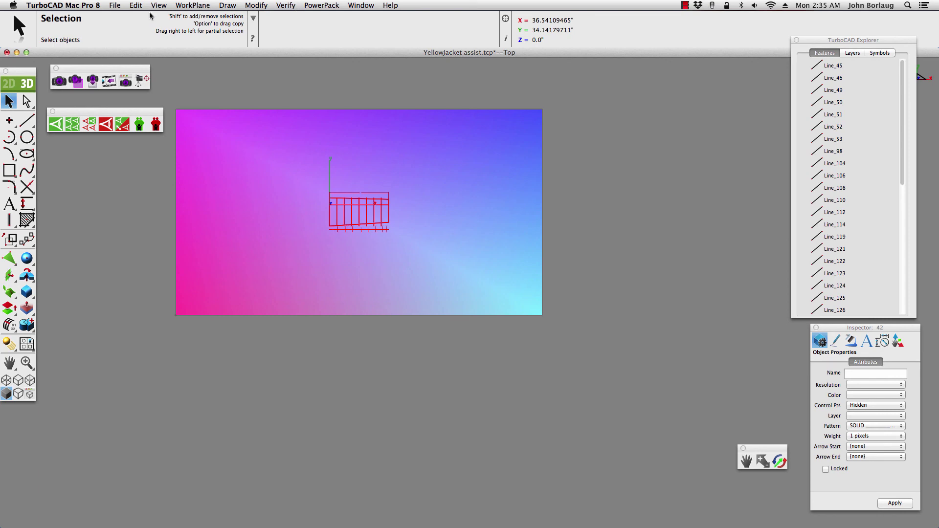
# Browse custom paper sizes Untitled 3, 1 and 6, then cancel back to Page Layout unchanged
pyautogui.click(115, 6)
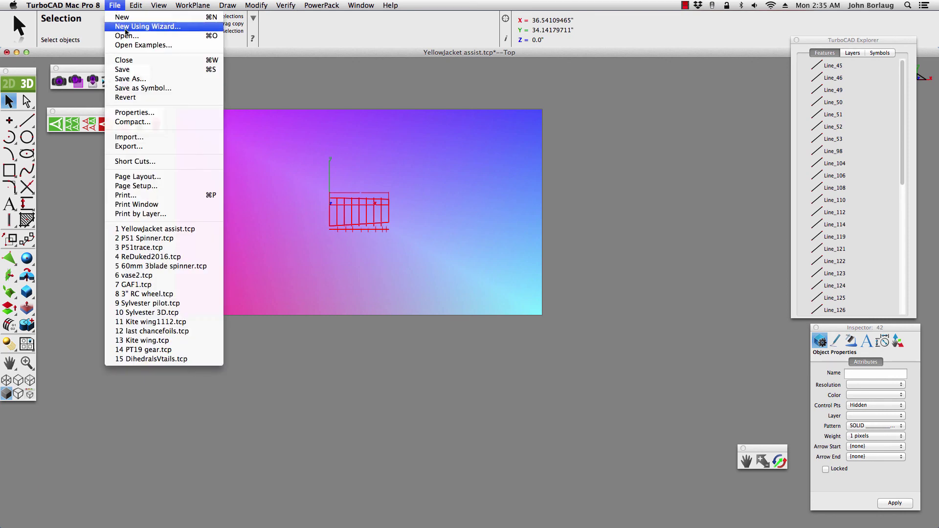
pyautogui.click(122, 178)
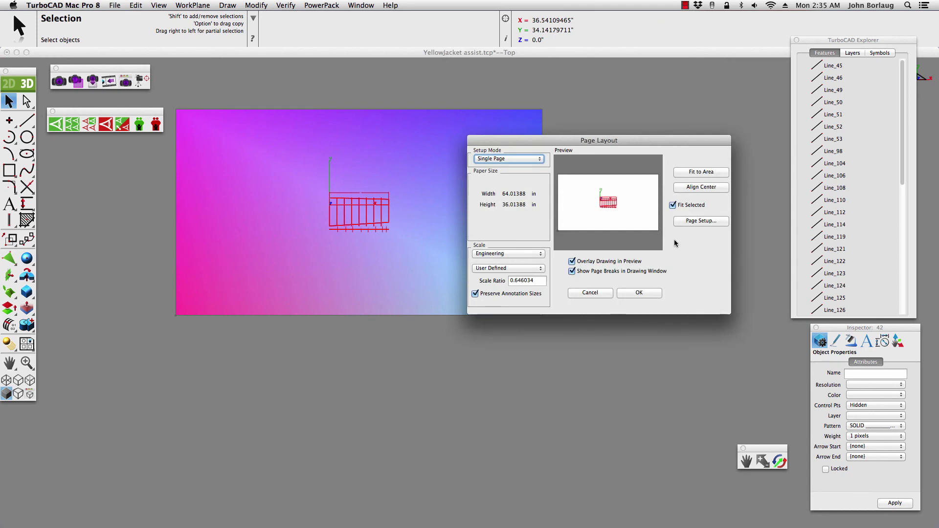
pyautogui.click(700, 222)
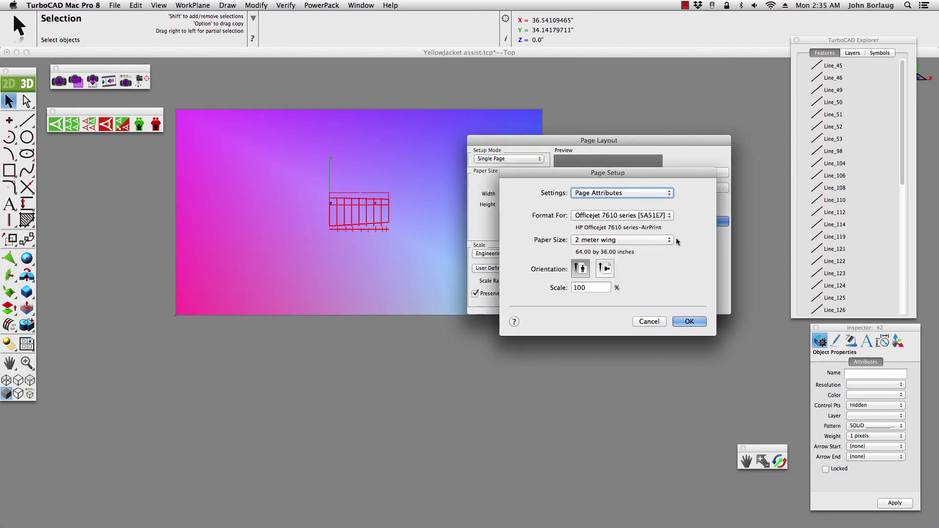
pyautogui.click(671, 244)
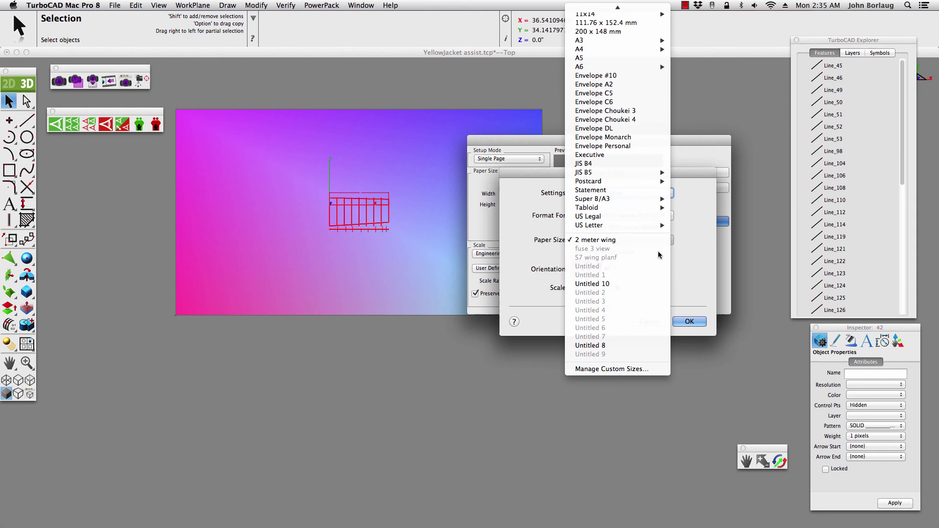
pyautogui.click(627, 371)
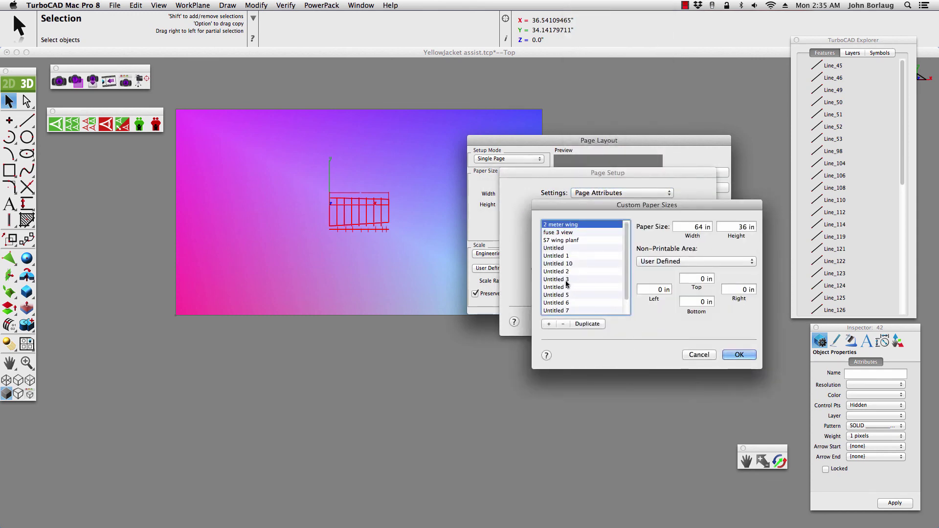
pyautogui.click(566, 281)
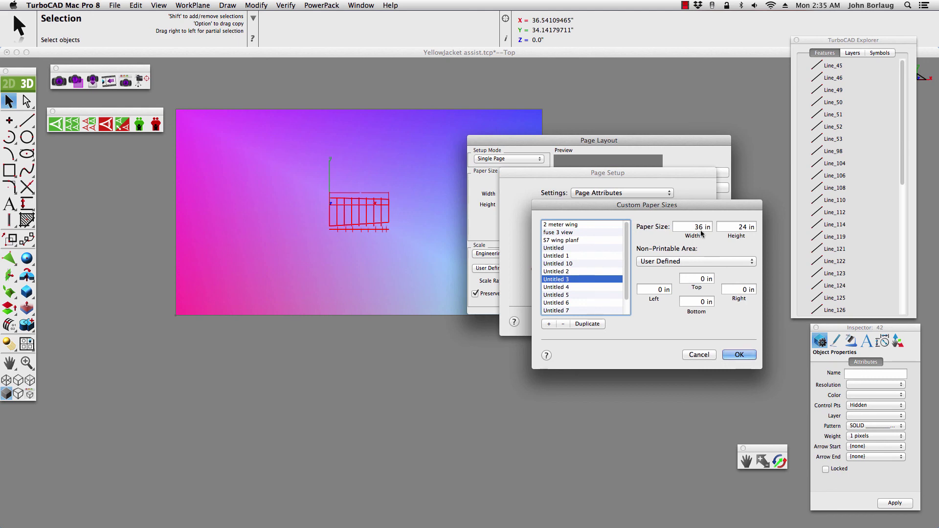
pyautogui.click(566, 256)
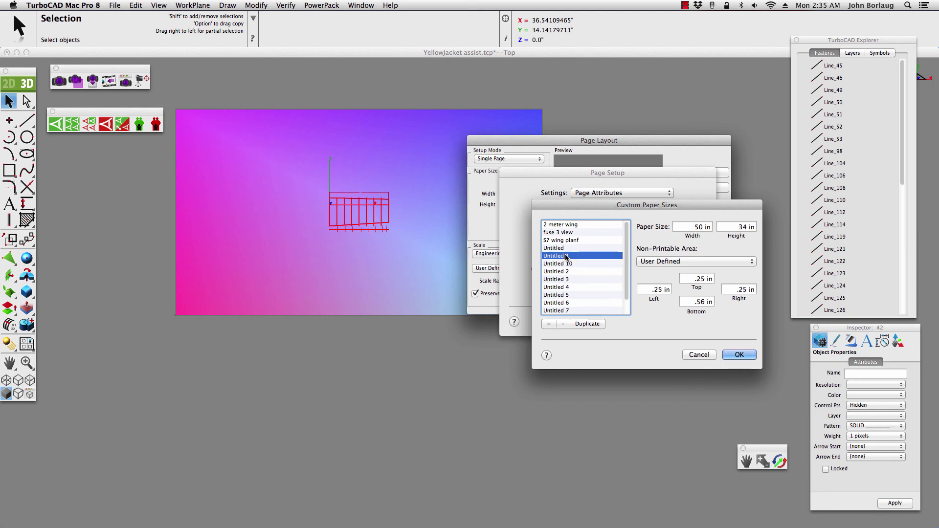
pyautogui.click(556, 303)
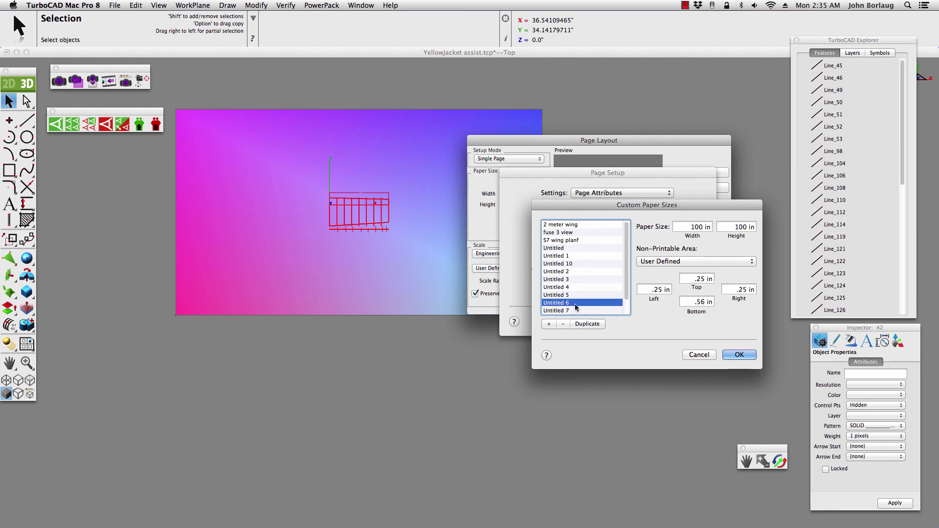
pyautogui.click(702, 354)
pyautogui.click(654, 321)
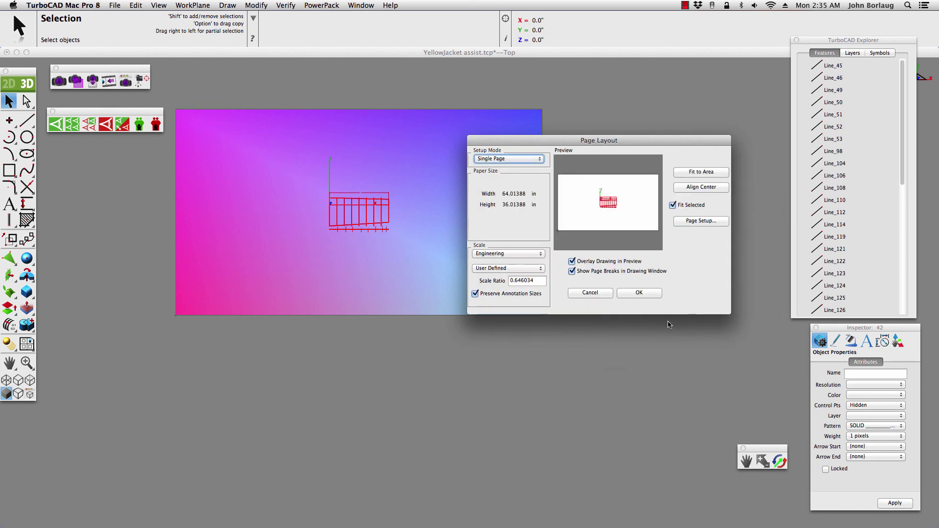
# Dismiss Page Layout, minimise TurboCAD, and open YellowJacket assist.tcp.pdf from the Desktop in Preview
pyautogui.click(600, 292)
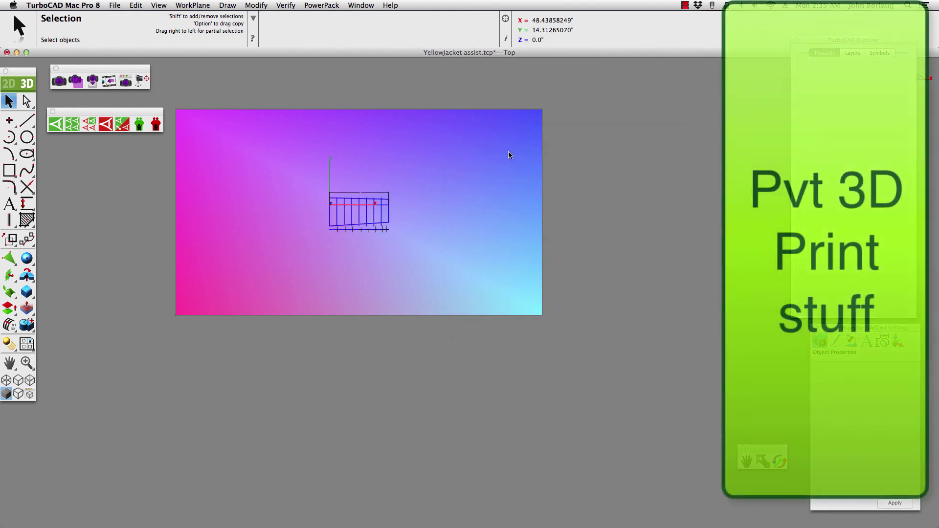
pyautogui.click(16, 52)
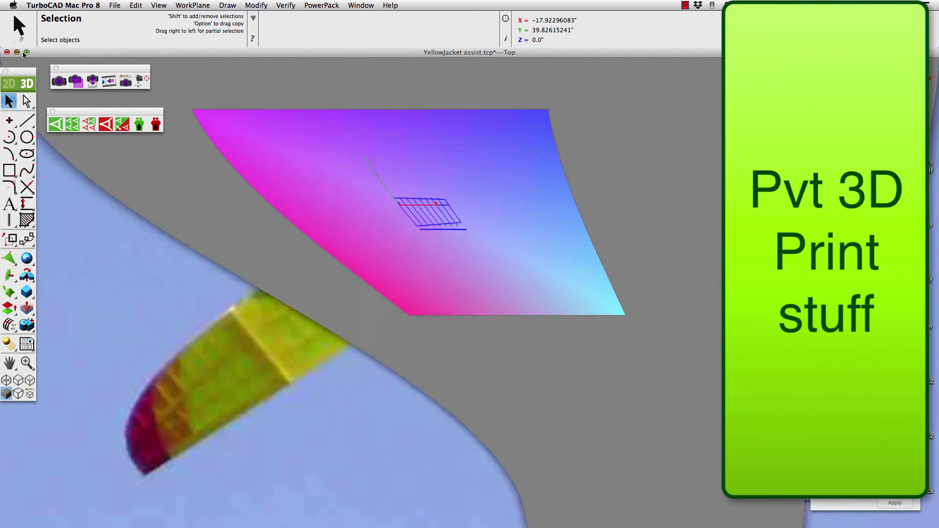
pyautogui.click(239, 102)
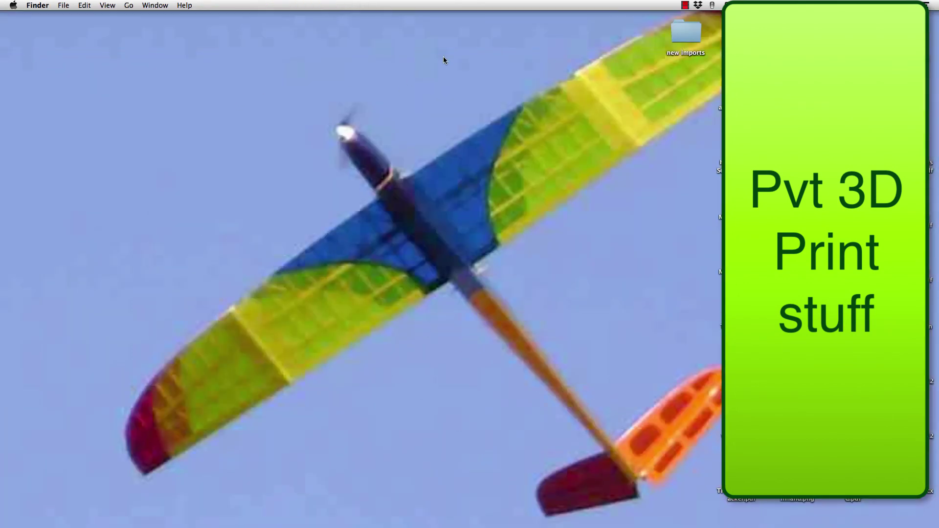
pyautogui.press('super+o')
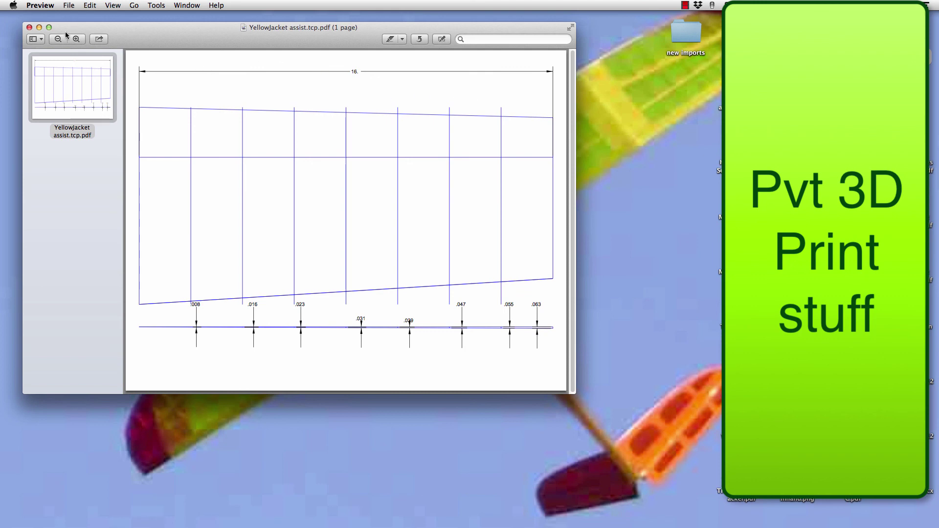
# Close the Preview window, switch back to the YellowJacket assist.tcp drawing, and zoom in on the rib
pyautogui.click(29, 29)
pyautogui.press('super+Tab')
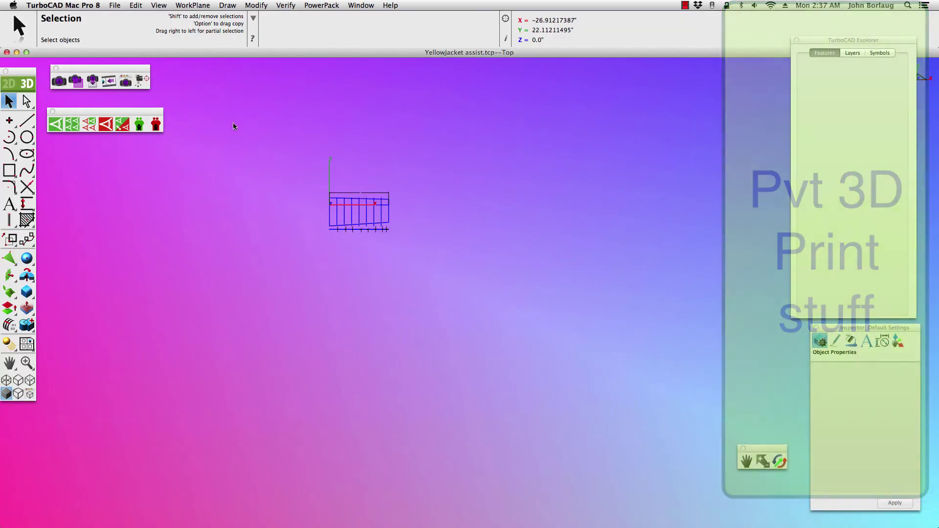
pyautogui.scroll(3, 333, 187)
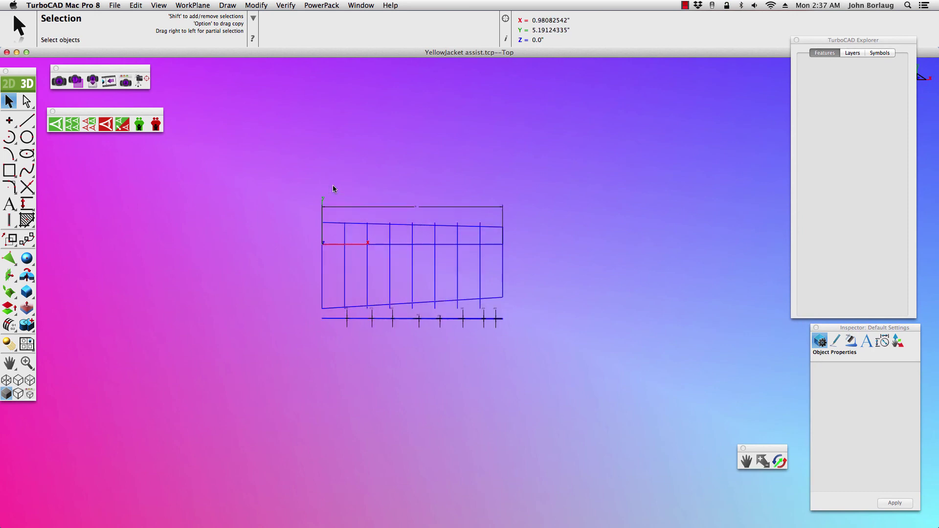
pyautogui.scroll(2, 333, 189)
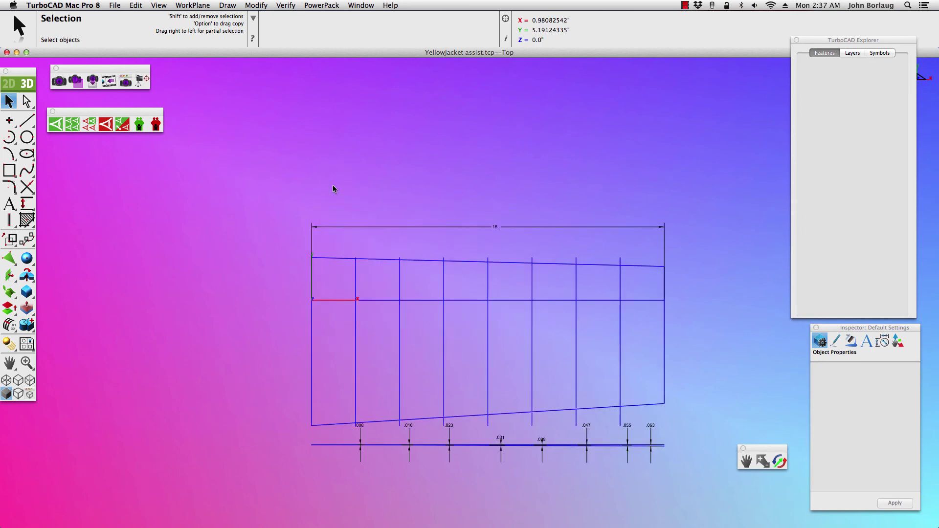